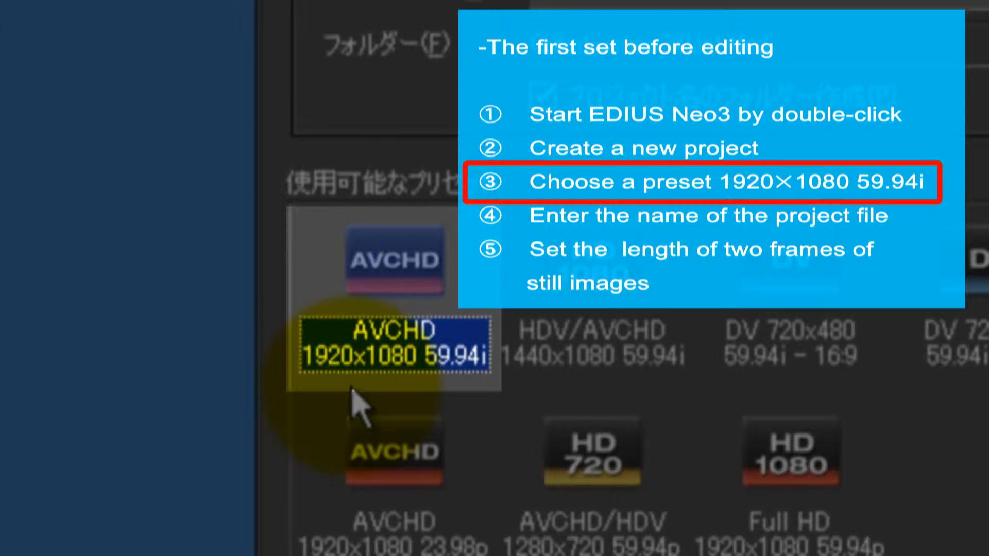
- Create a project with the AVCHD 1920x1080 59.94i preset, named "インターバル撮影"
left_click(351, 387)
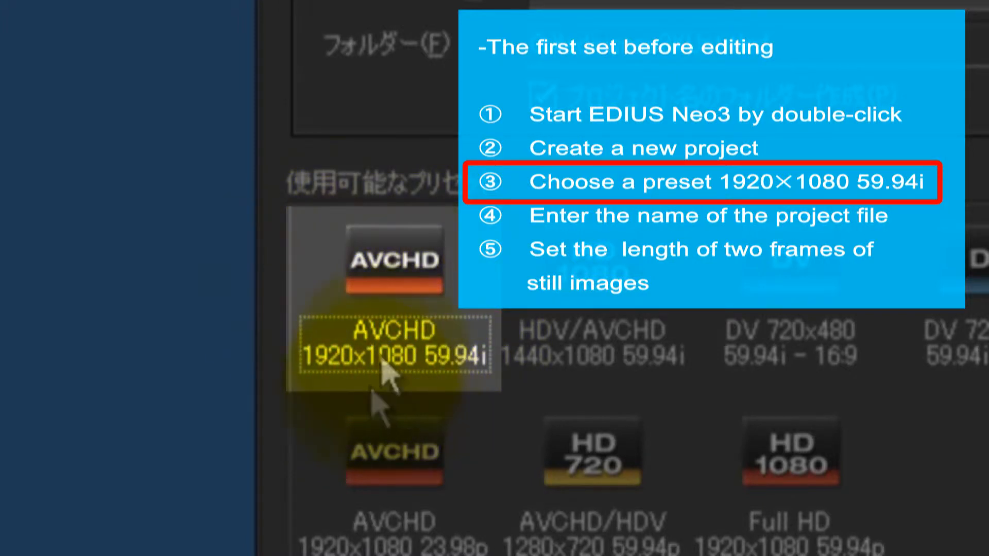
left_click(388, 290)
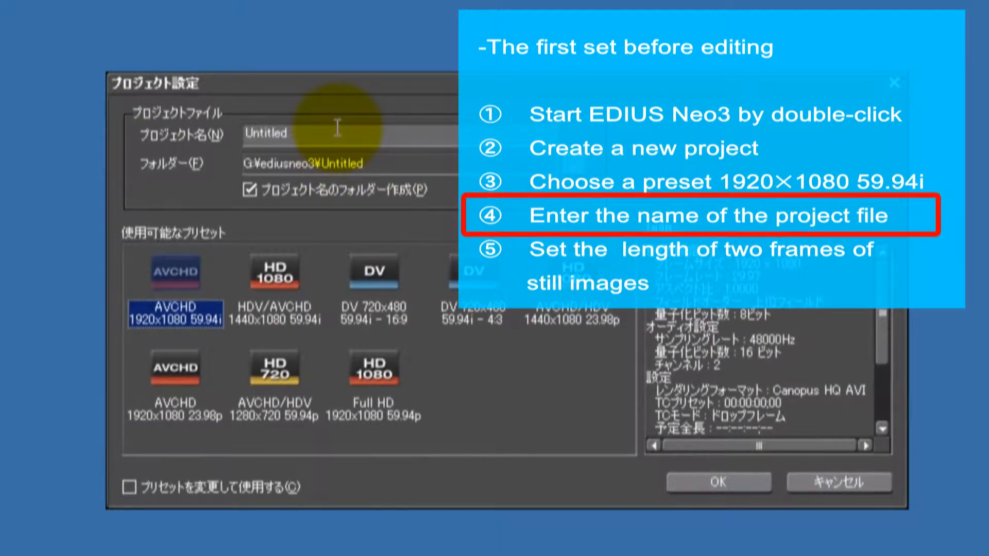
double_click(338, 128)
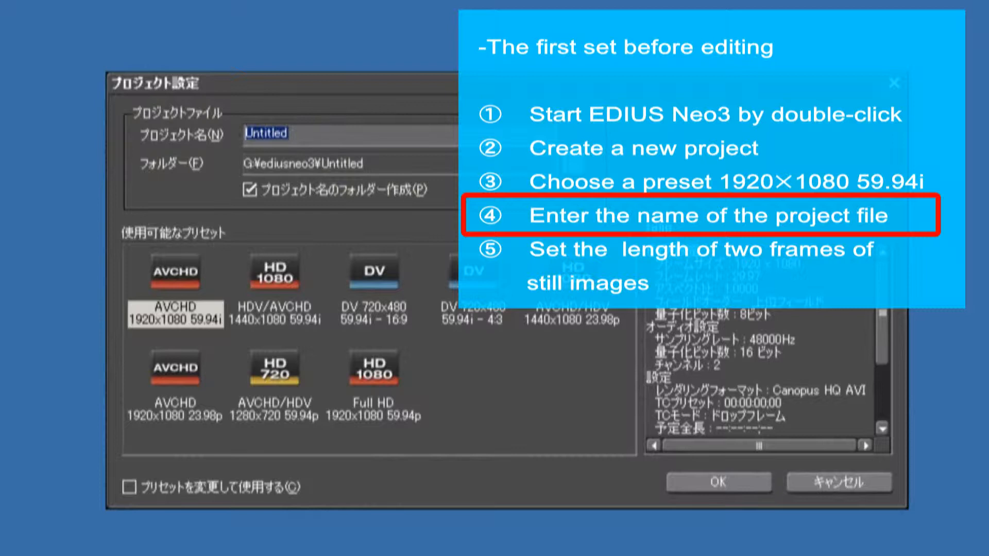
type("いんたーばる")
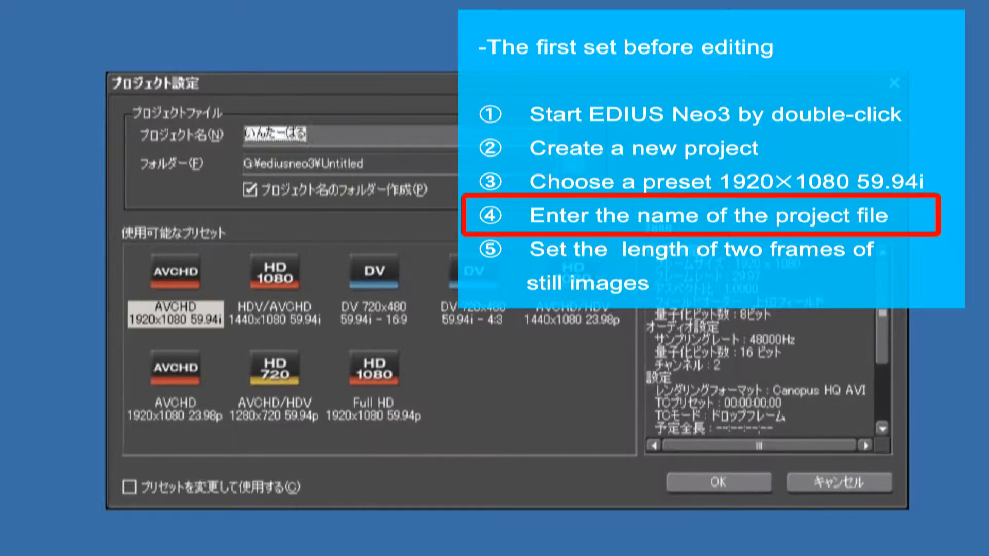
key("space")
key("Return")
type("さつえい")
key("space")
key("Return")
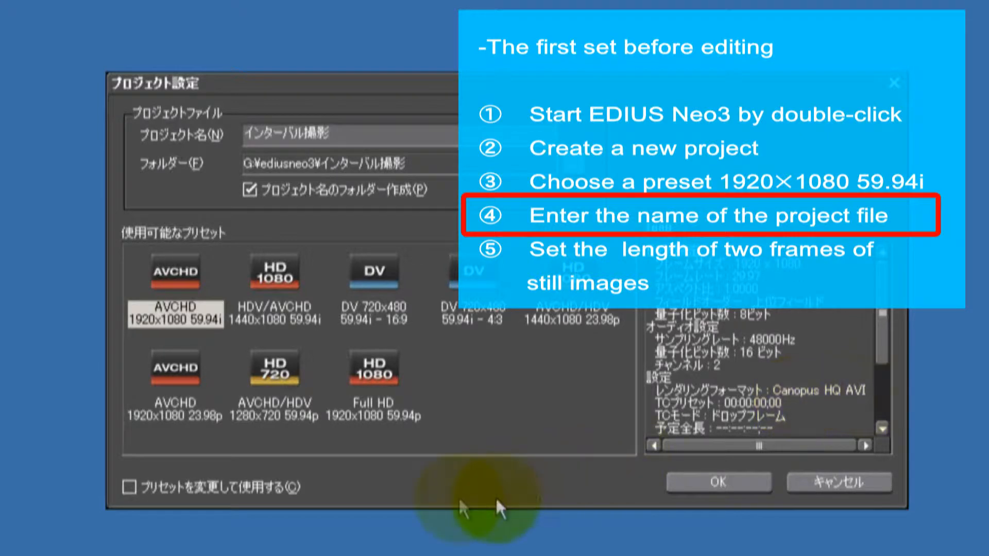
left_click(748, 481)
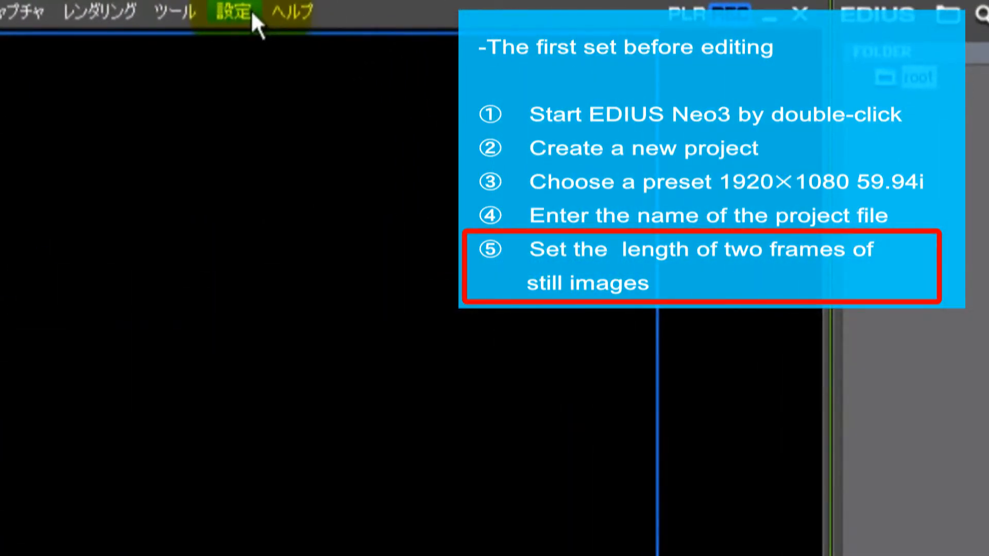
- Set the still image duration to 00:00:00;02 in the user settings and confirm
left_click(252, 14)
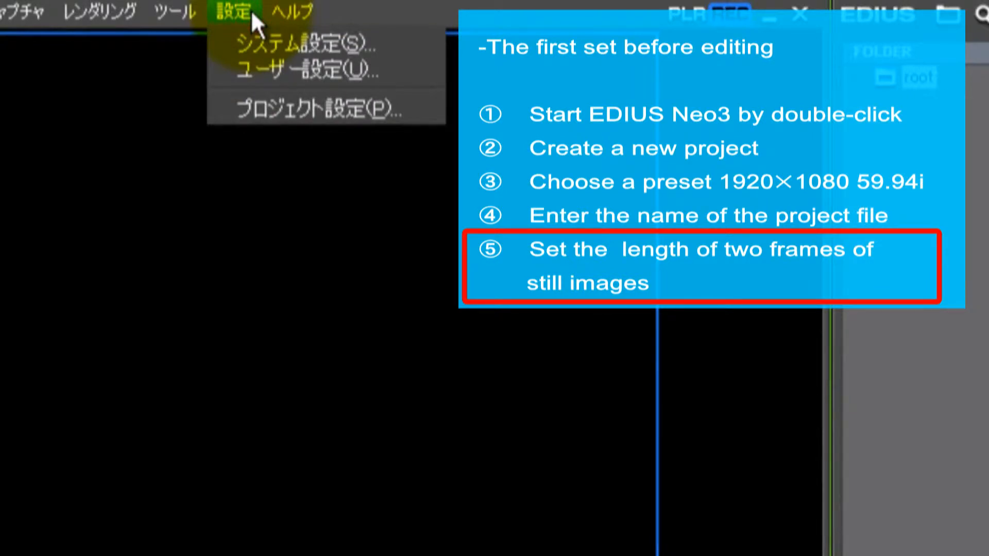
left_click(259, 78)
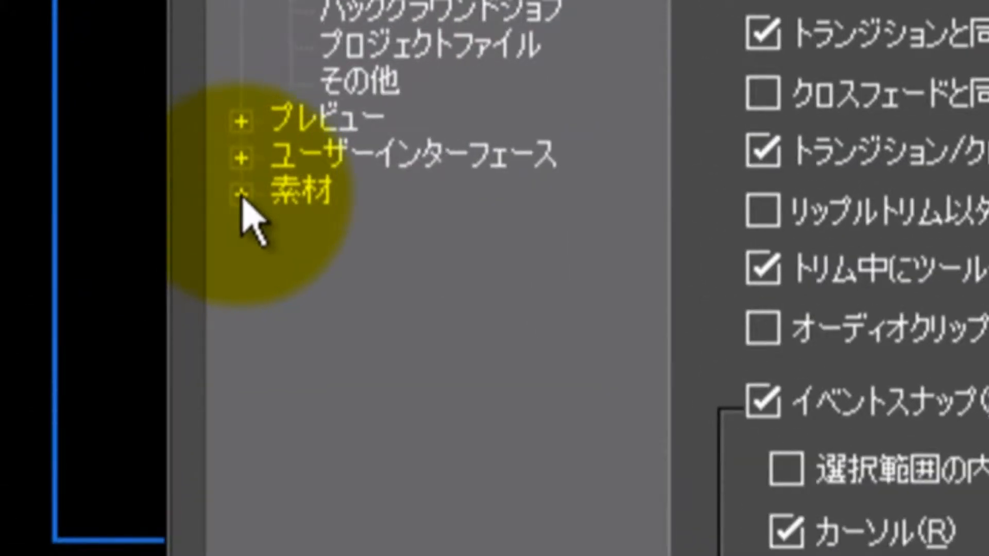
left_click(241, 195)
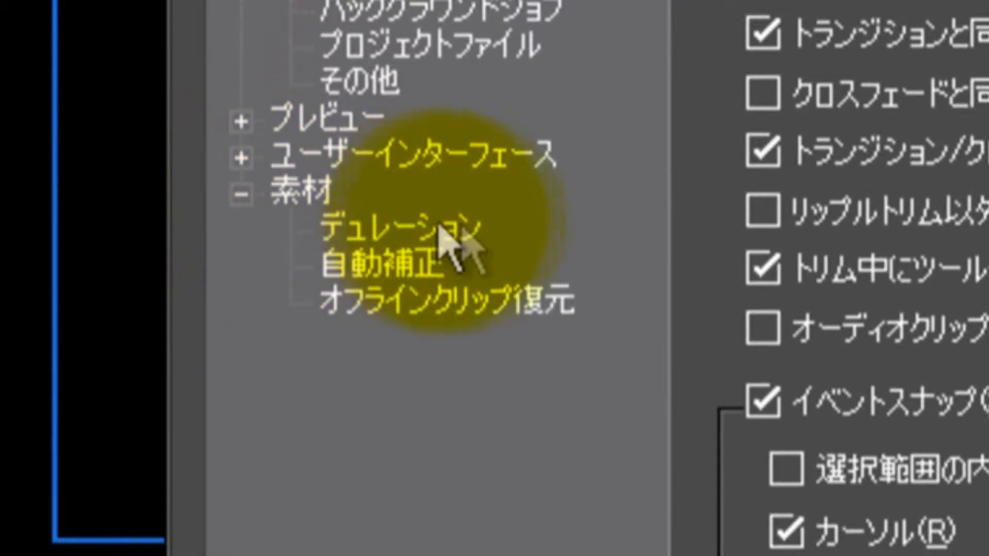
left_click(410, 234)
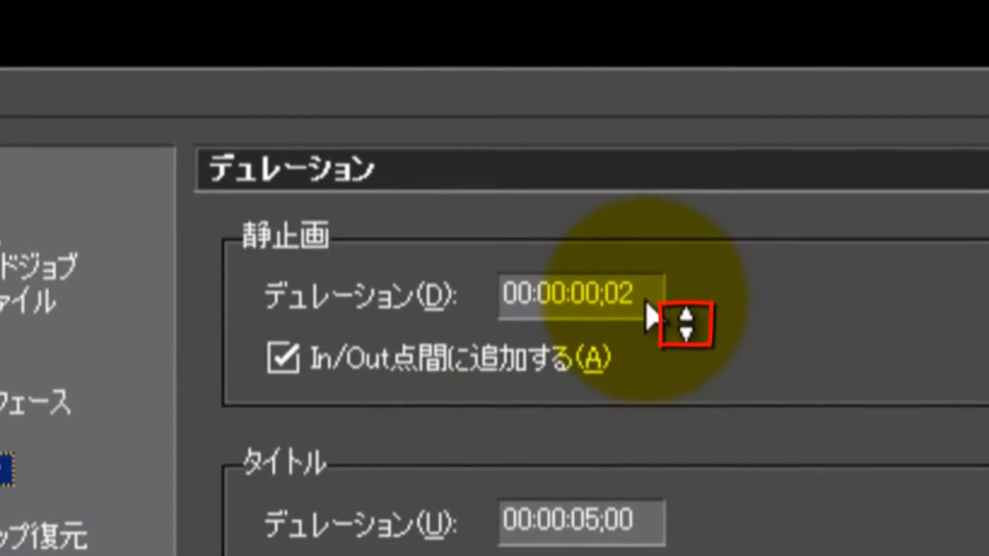
left_click_drag(647, 309, 654, 279)
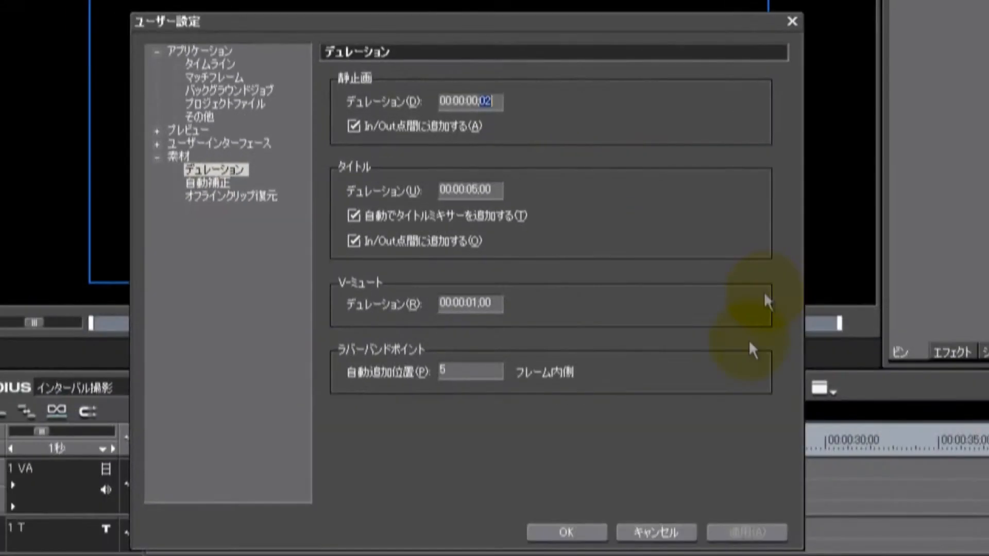
left_click(591, 541)
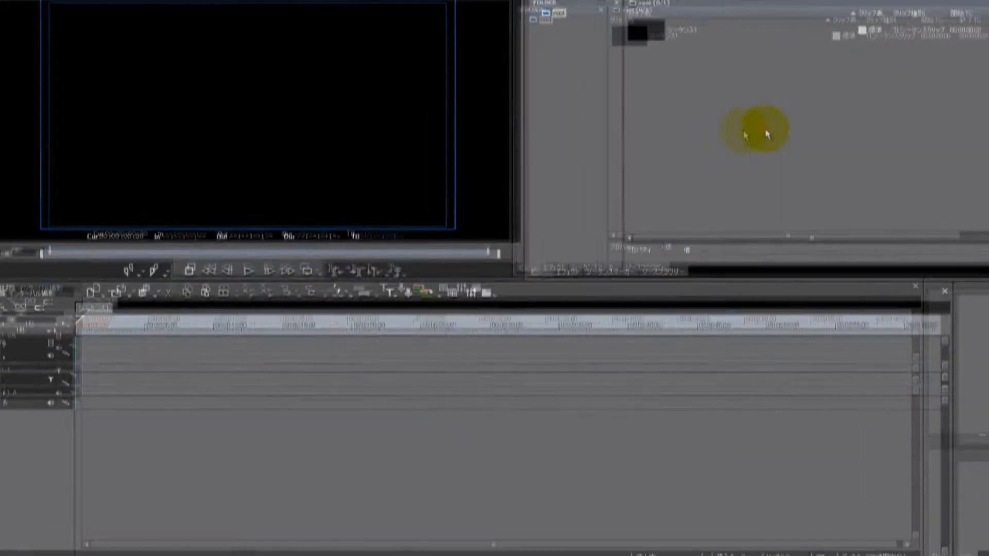
- Start adding clips to the bin and browse on volume G: to the image folder "あずきあいす"
double_click(711, 135)
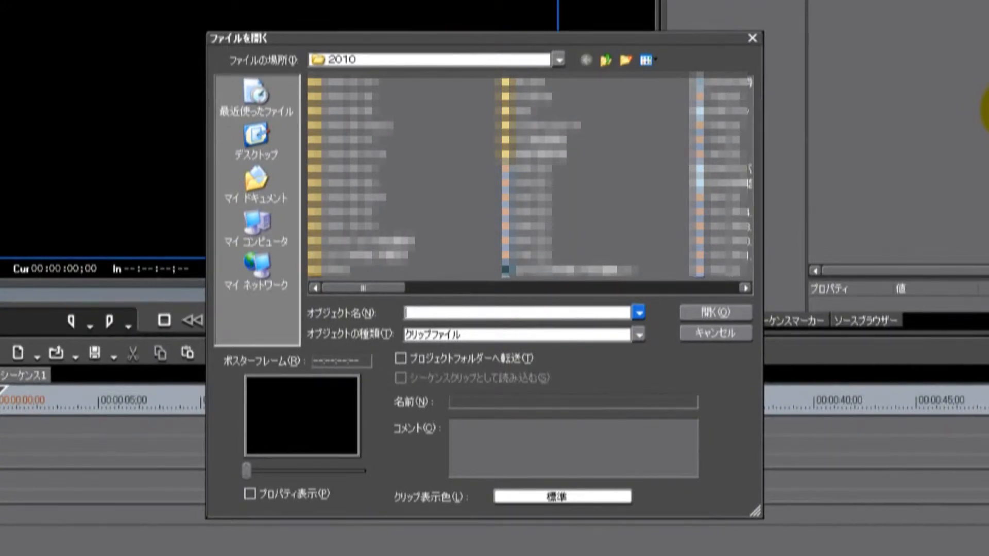
left_click(557, 60)
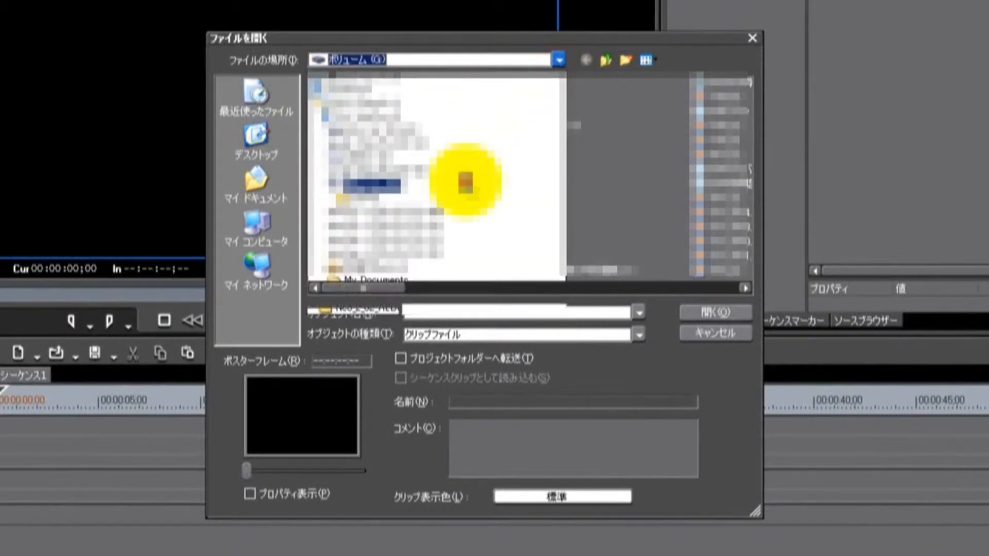
left_click(465, 181)
left_click(646, 289)
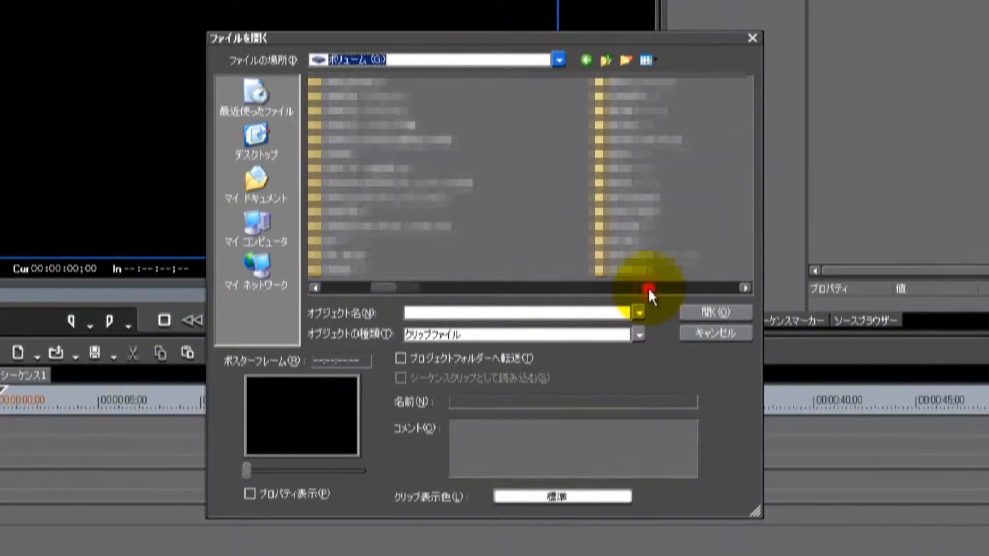
left_click(648, 289)
left_click(648, 288)
left_click(648, 288)
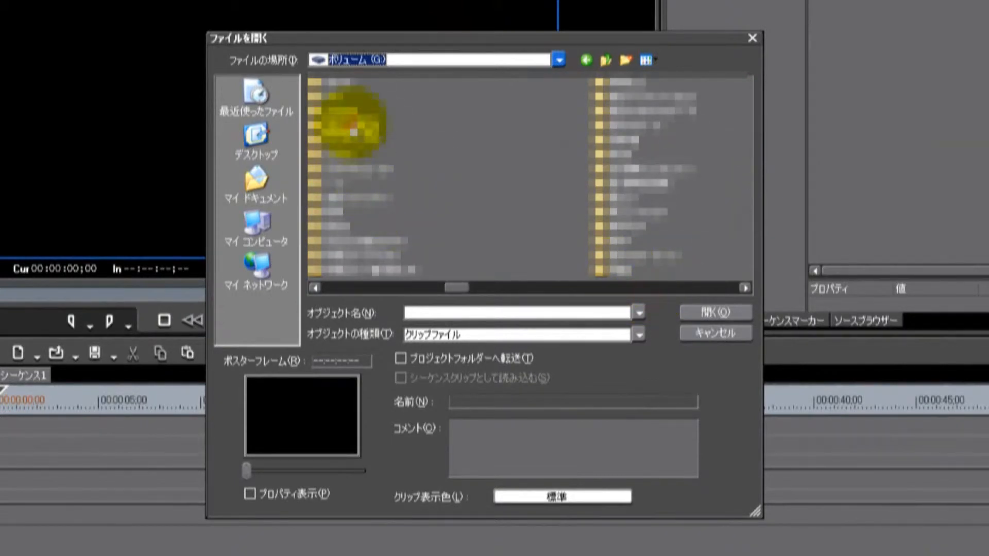
double_click(353, 124)
left_click_drag(440, 288, 366, 286)
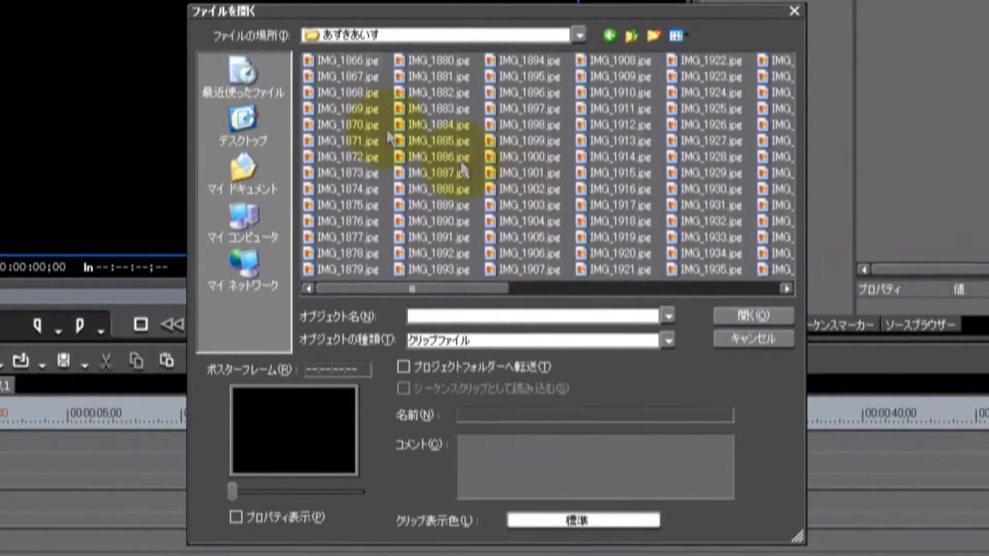
- Import the numbered stills starting at IMG_1866.jpg into the bin as a single sequence clip
left_click(329, 63)
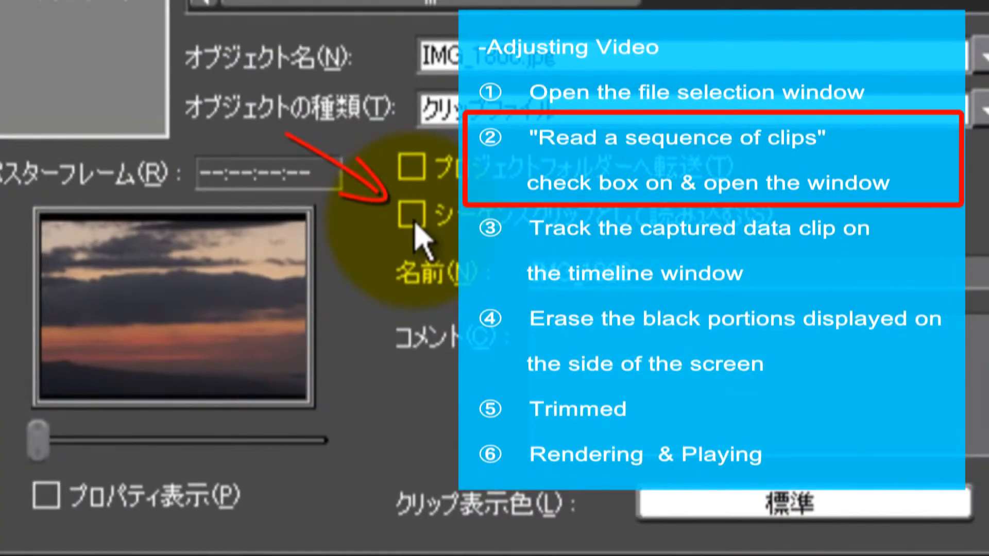
left_click(415, 225)
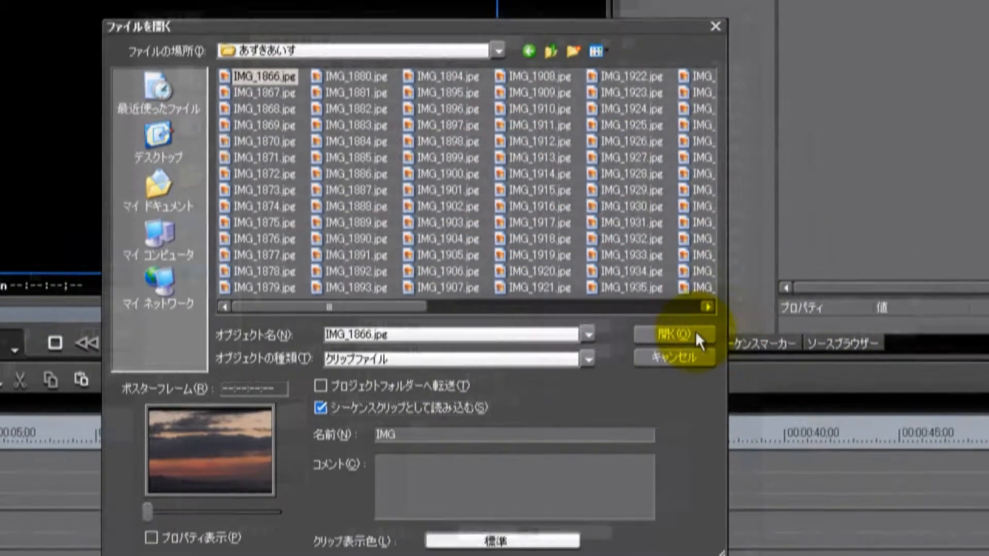
left_click(696, 334)
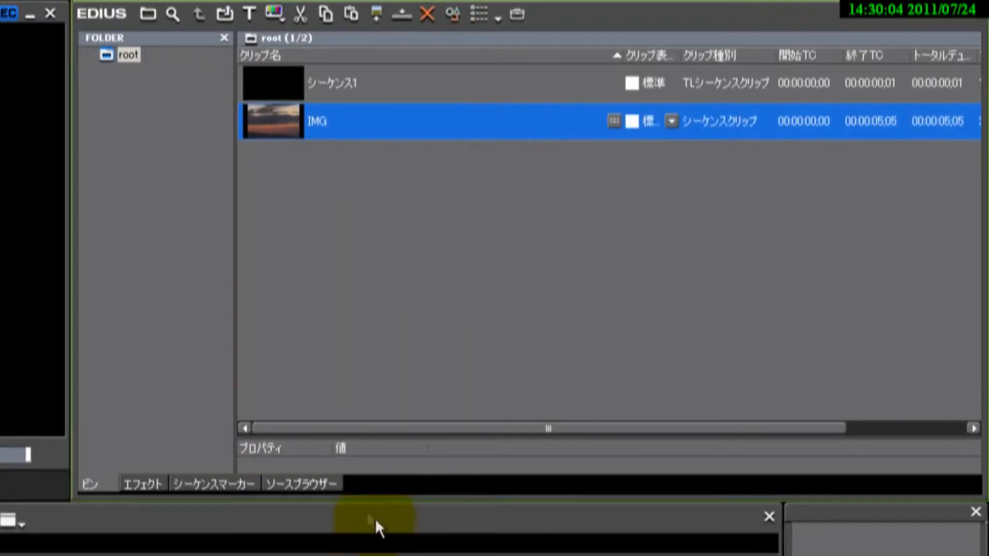
- Place the IMG sequence clip from the bin on video track 1V, starting at about 00:00:02;10
left_click(356, 324)
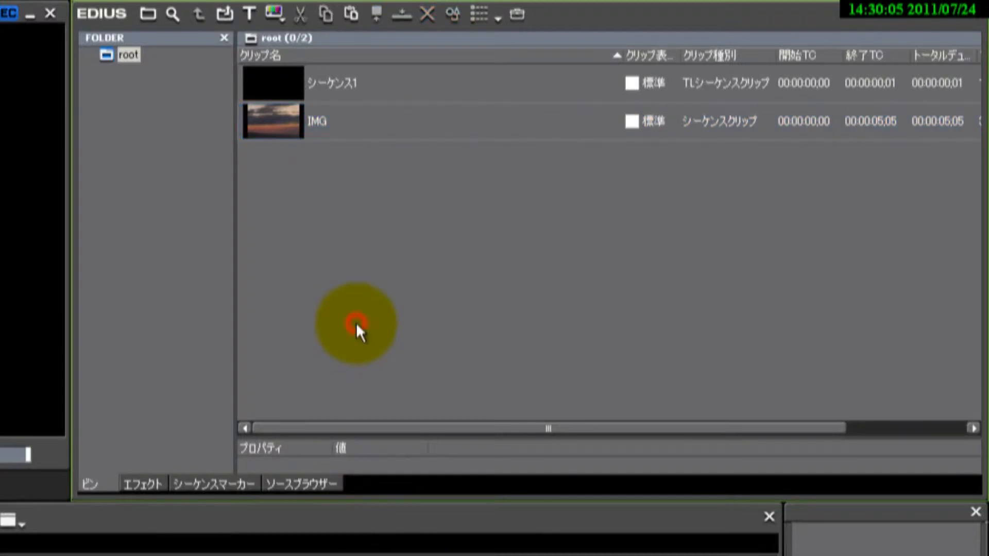
left_click(366, 129)
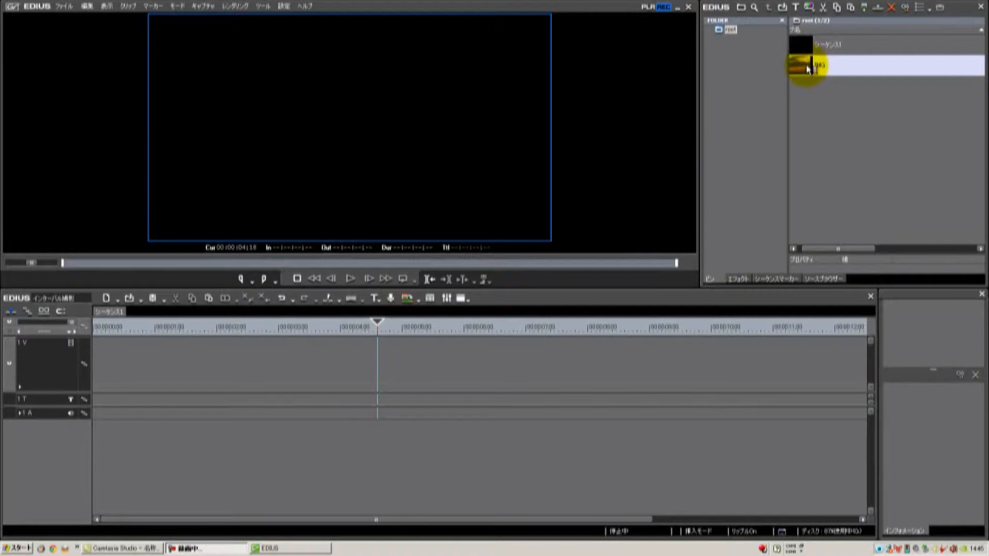
mouse_move(806, 68)
left_mouse_down()
mouse_move(393, 199)
mouse_move(236, 360)
left_mouse_up()
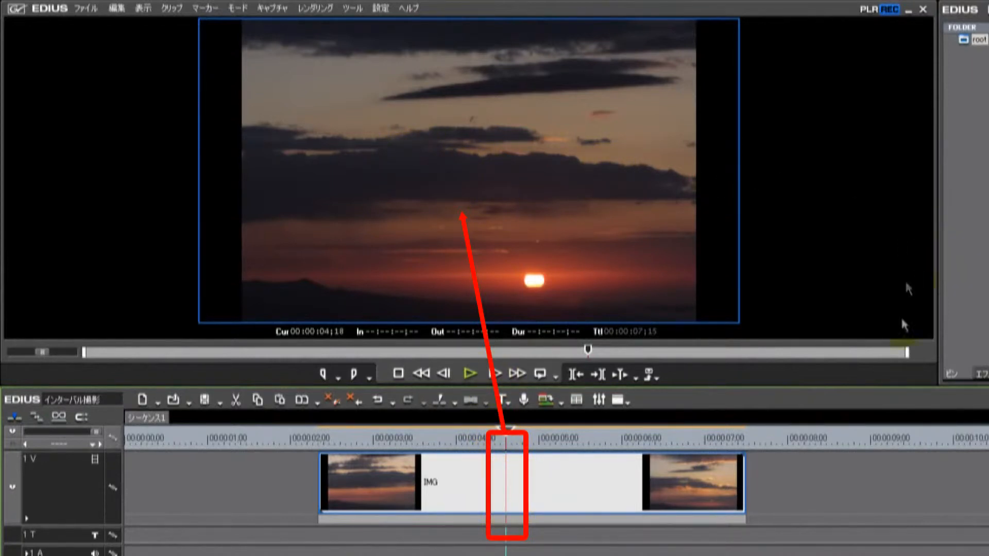
- Enlarge the information palette and open the Layouter settings of the IMG clip on the timeline
left_click_drag(884, 384, 884, 555)
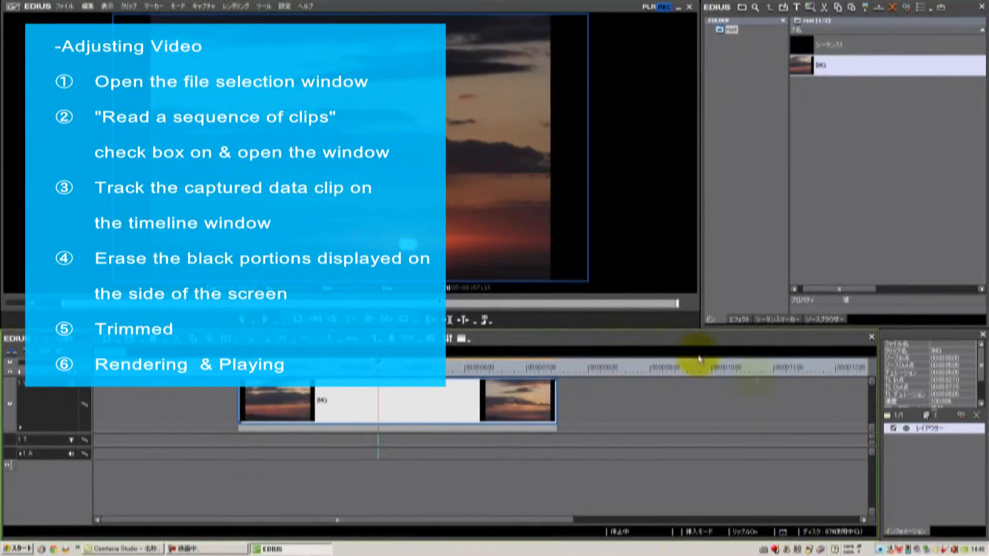
left_click_drag(877, 366, 708, 370)
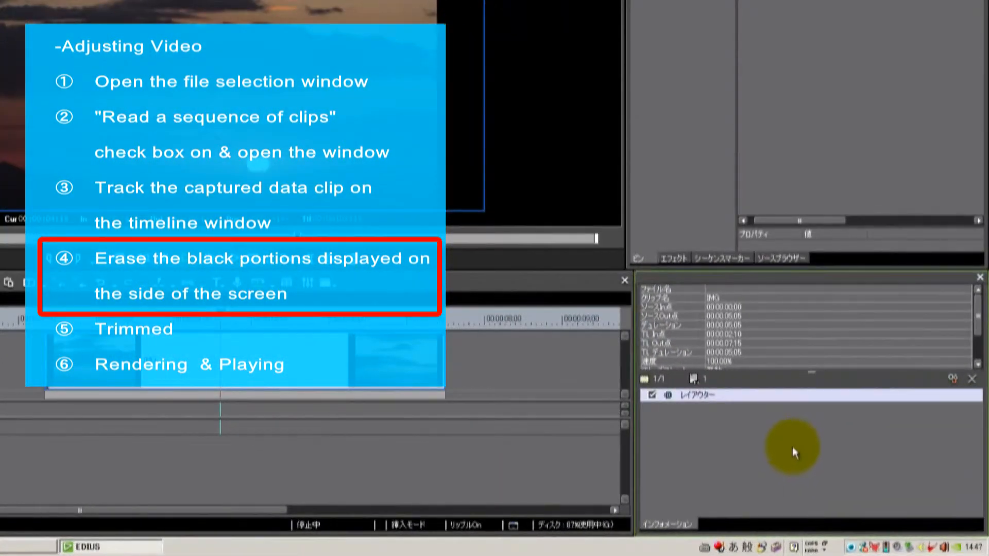
left_click(792, 447)
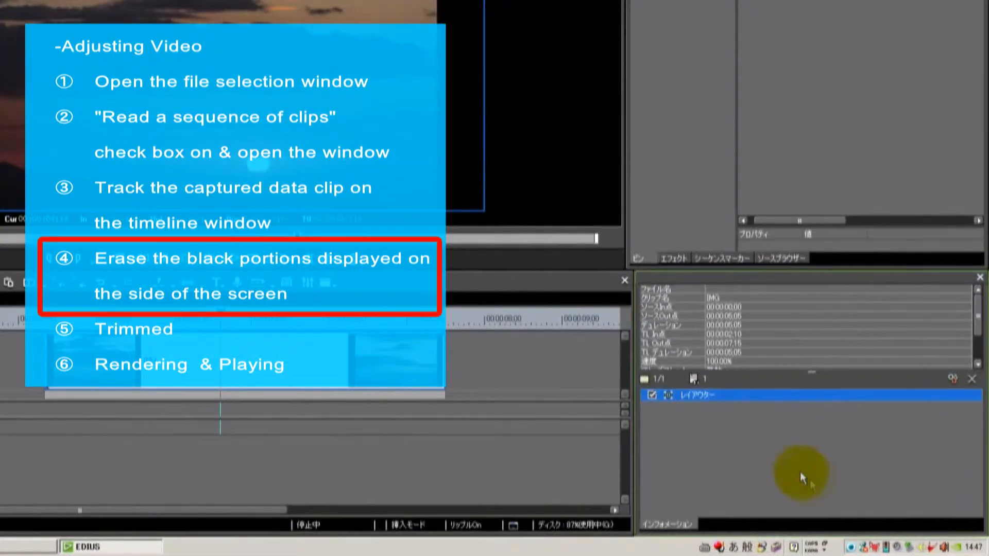
left_click(306, 370)
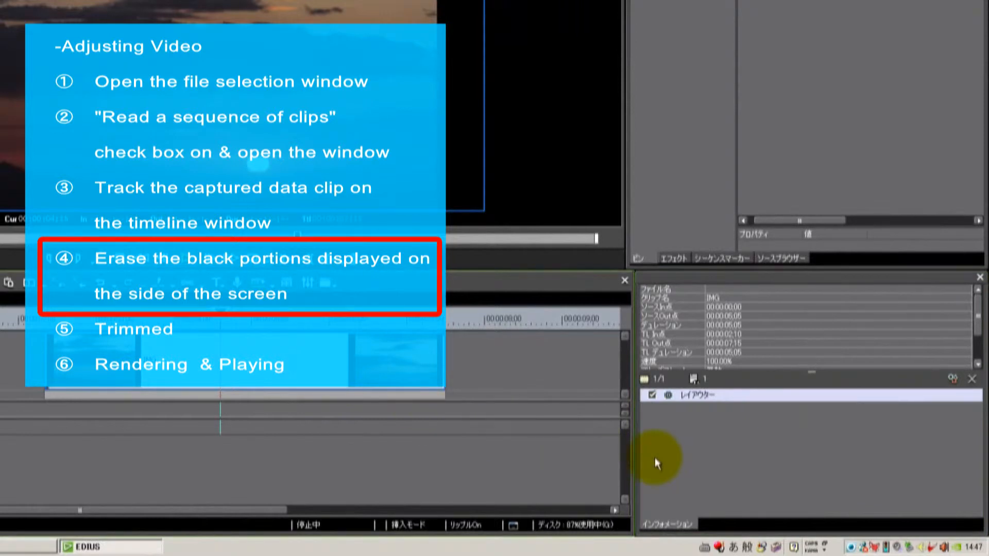
left_click(933, 395)
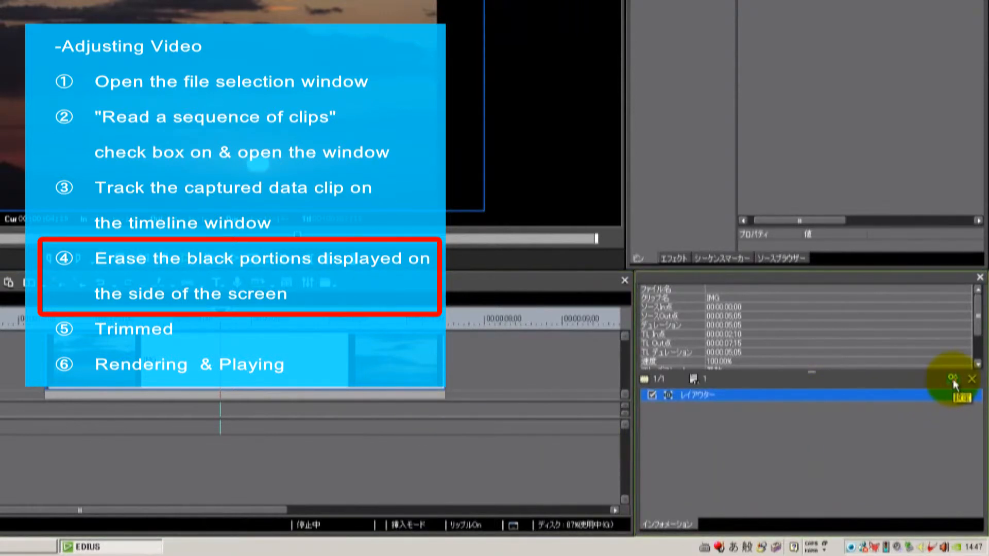
left_click(953, 382)
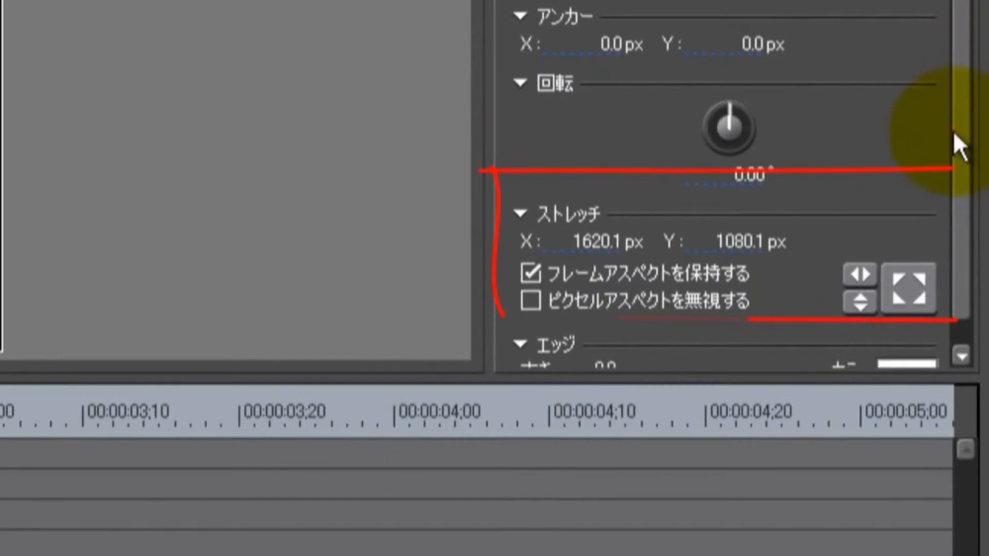
- Stretch the image horizontally to fill the frame width, align it to the frame's bottom edge, and confirm the layout
scroll(953, 144, "down", 1)
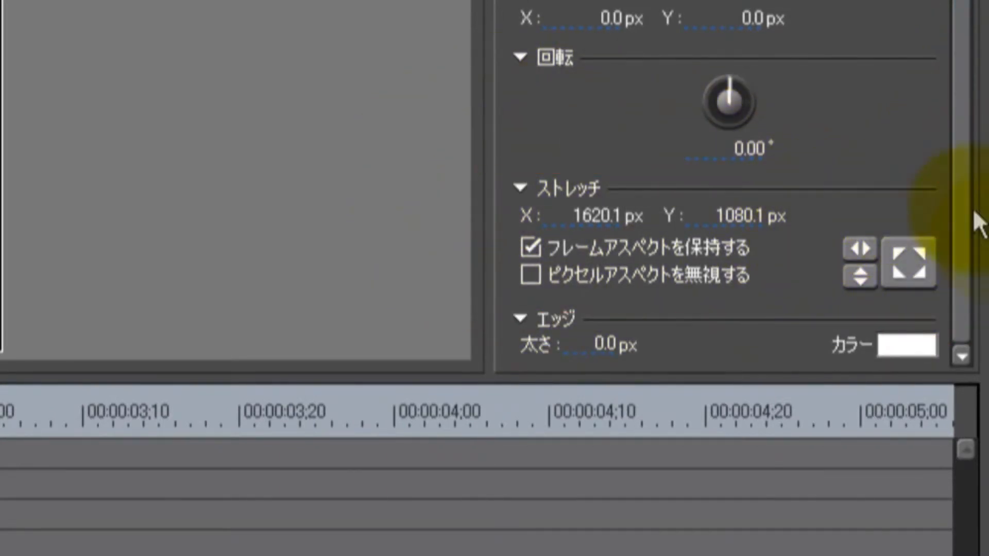
left_click(864, 252)
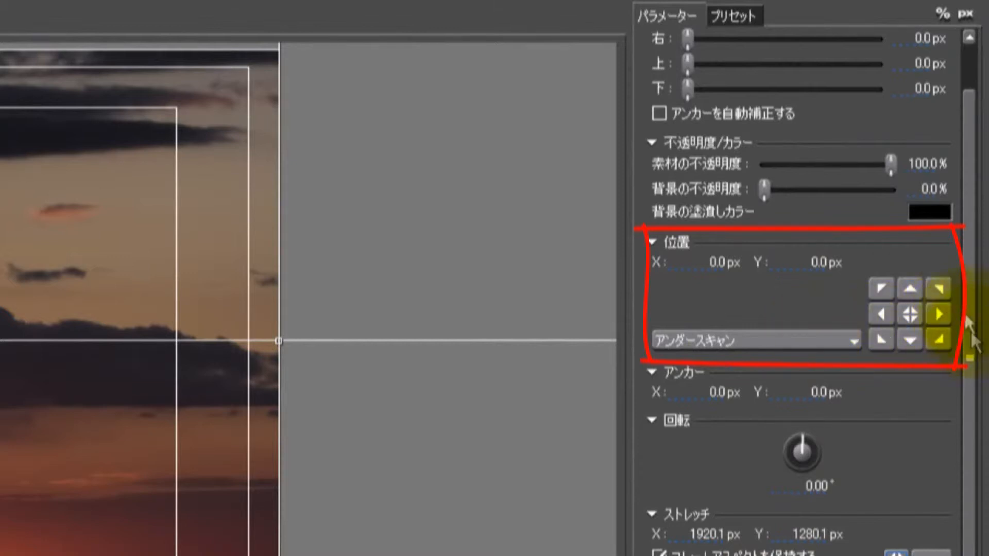
left_click(911, 341)
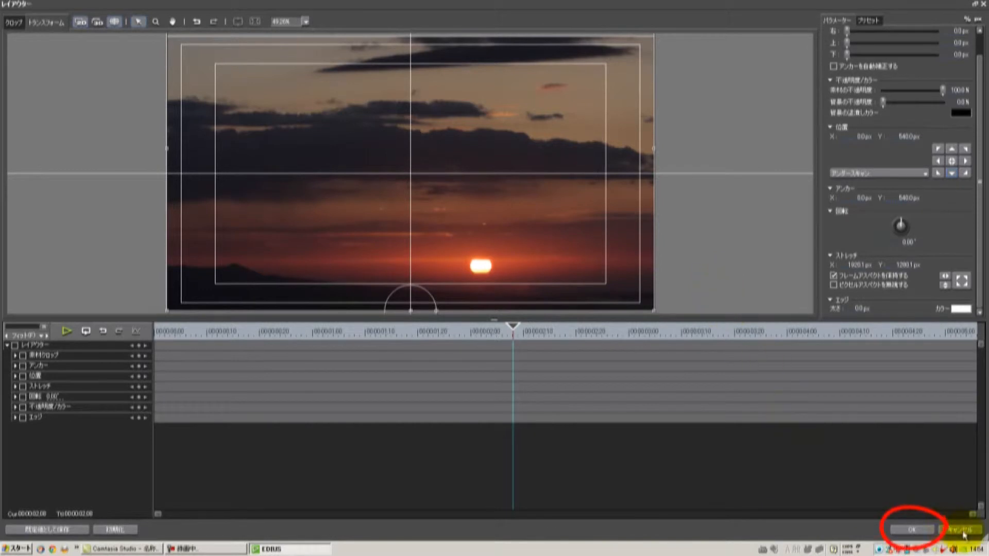
left_click(912, 530)
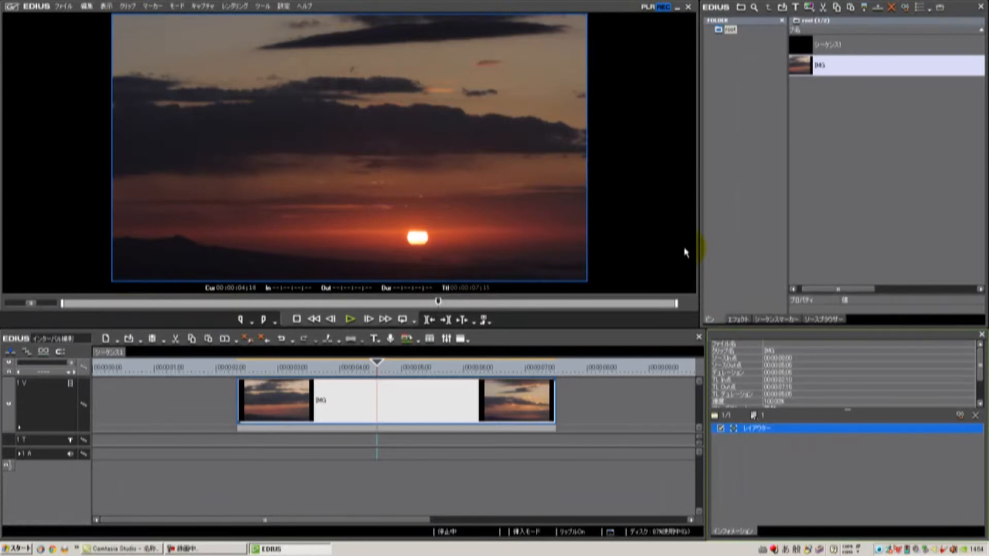
- Play the timeline to preview the adjusted IMG clip
left_click(570, 403)
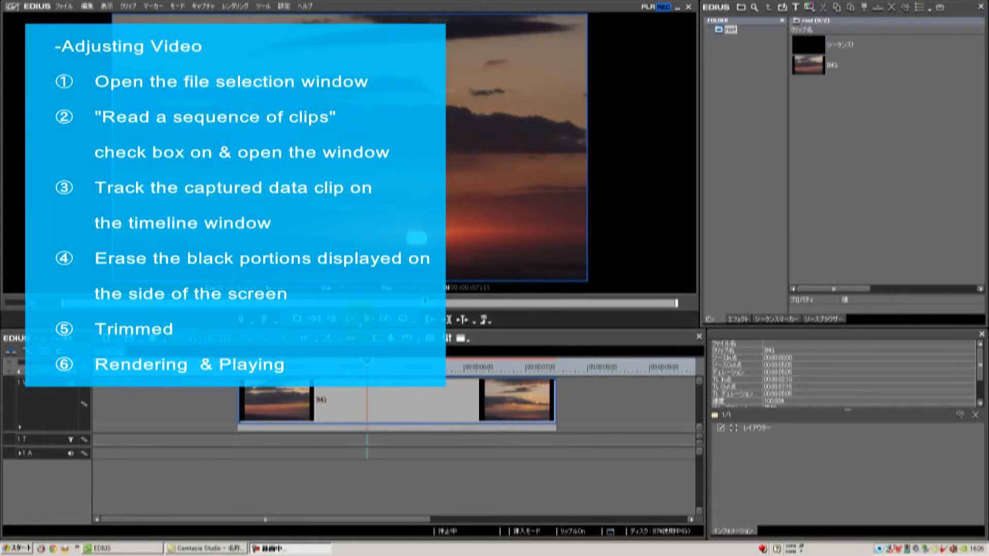
left_click(351, 320)
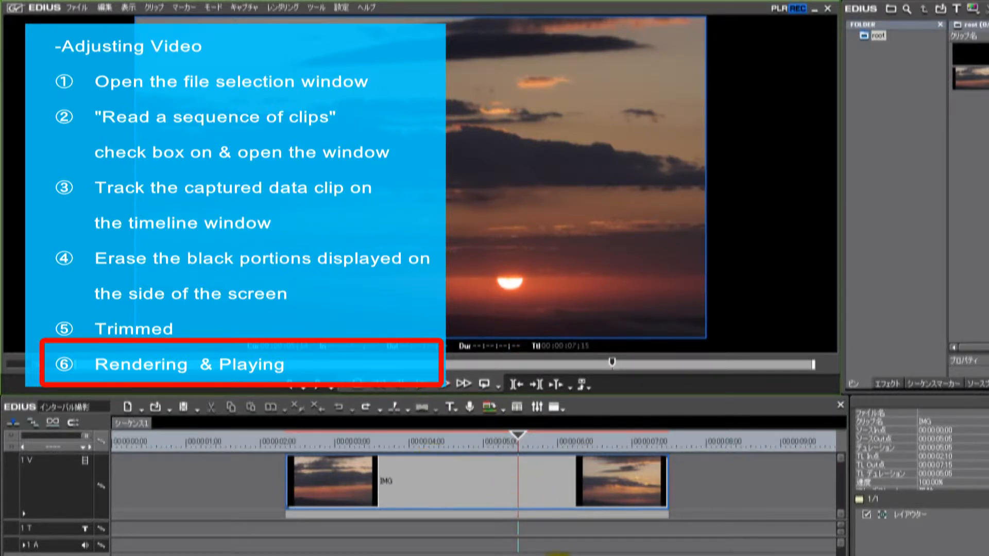
- Render the selected IMG clip on video track 1V
left_click(452, 491)
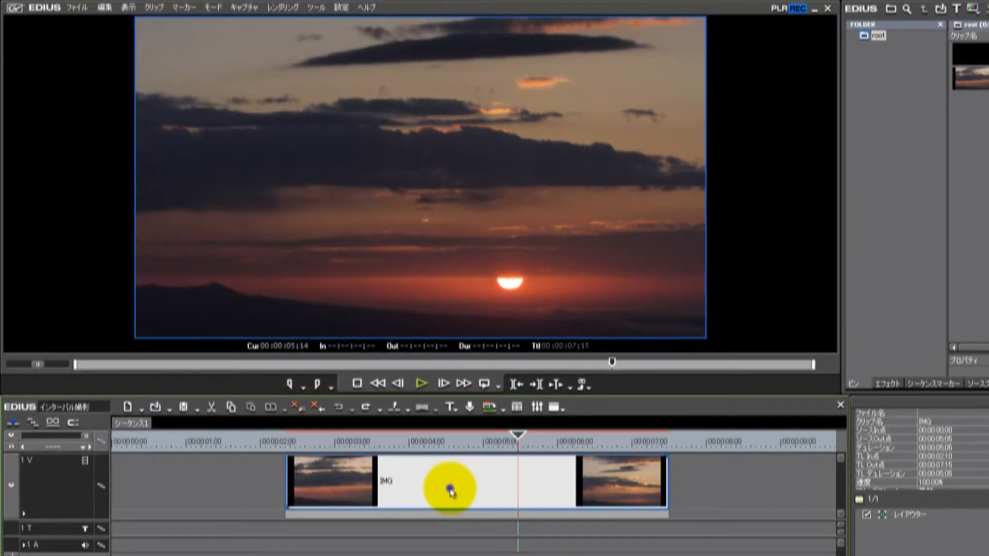
right_click(452, 492)
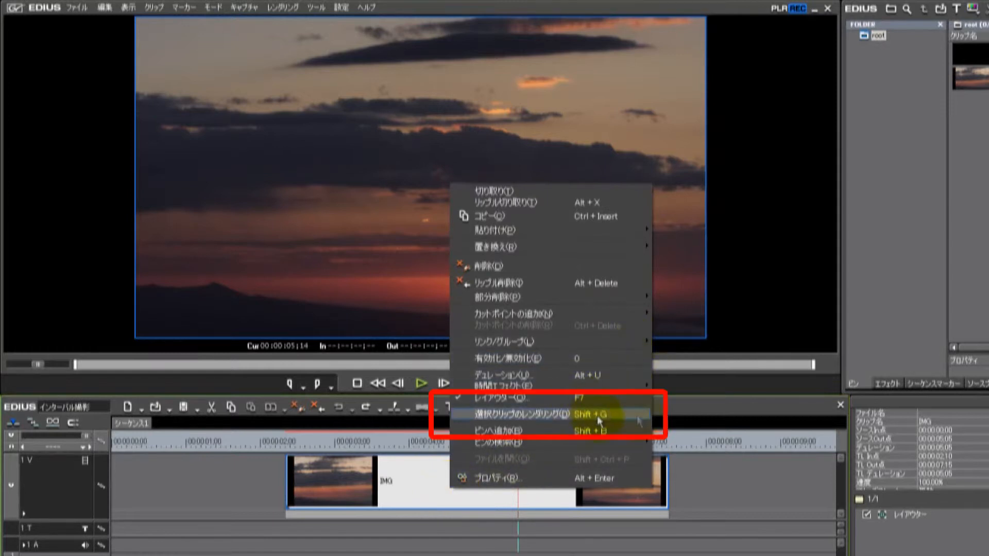
left_click(638, 416)
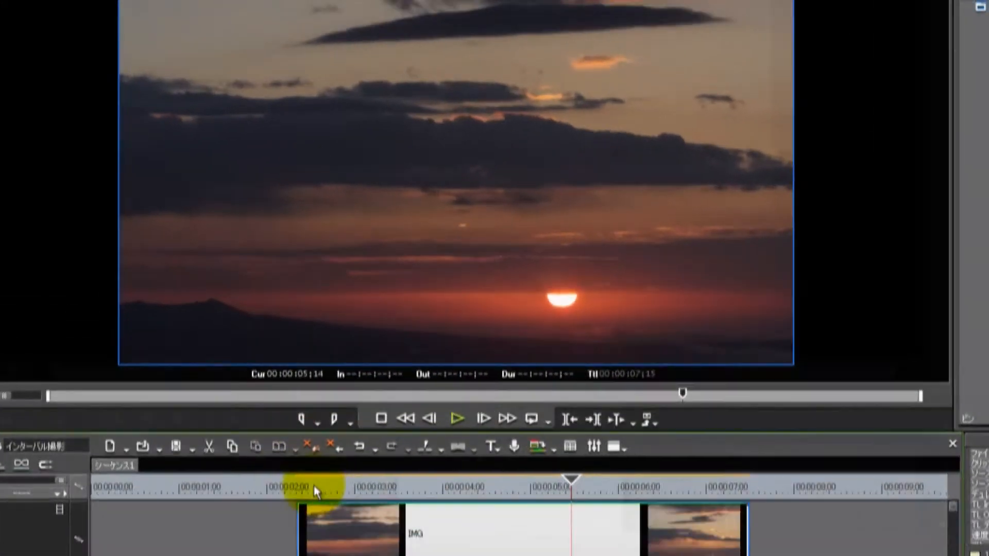
- Play the rendered IMG clip from its start and bring the playhead back near the clip's beginning
left_click(287, 379)
left_click(504, 544)
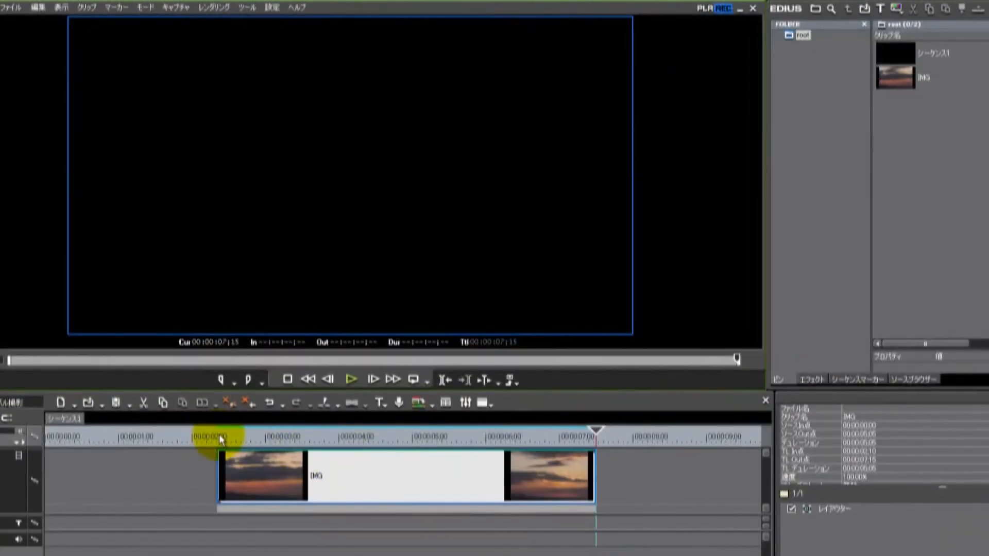
left_click(222, 437)
left_click_drag(222, 436, 249, 437)
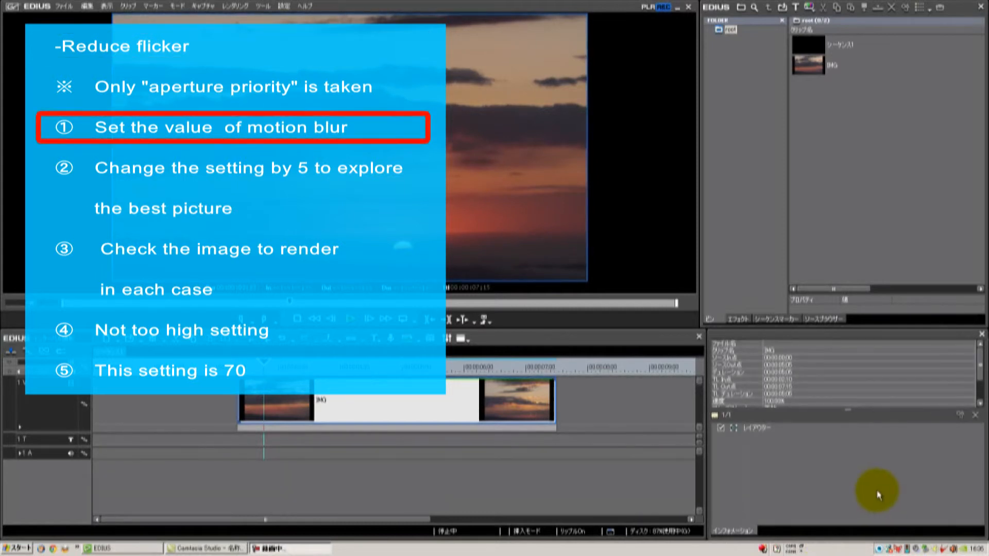
- Find Motion Blur (モーションブラー) among the video filter effects and apply it to the IMG clip
left_click(739, 319)
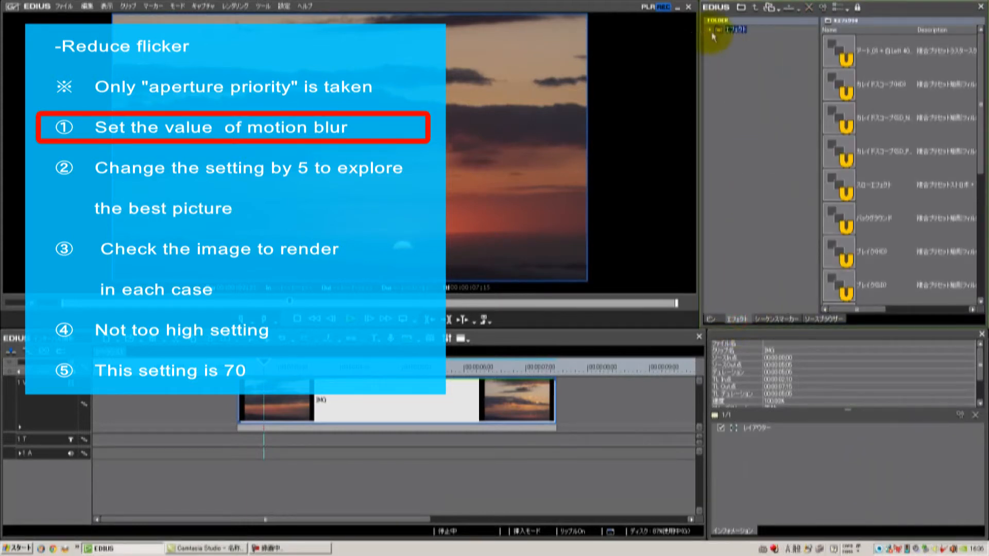
left_click(710, 30)
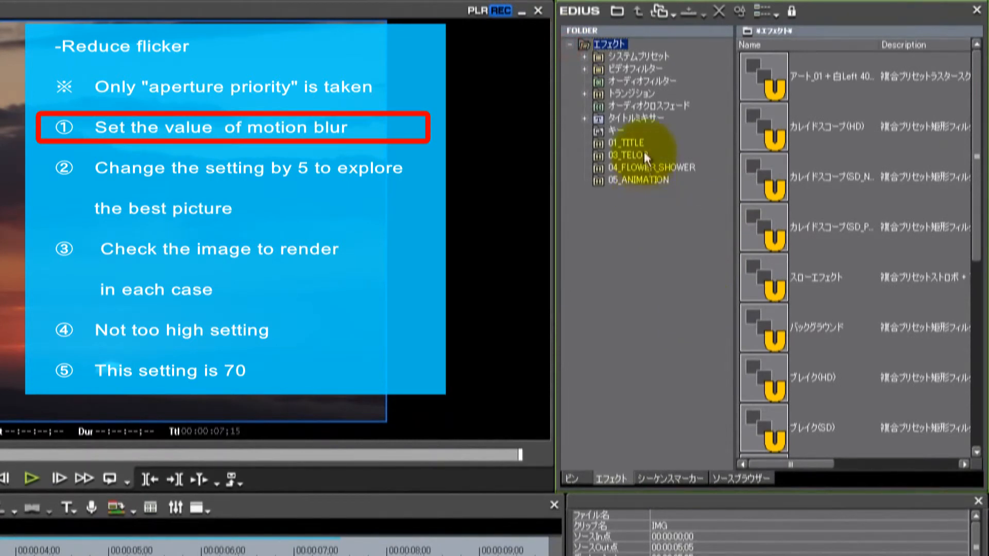
left_click(584, 69)
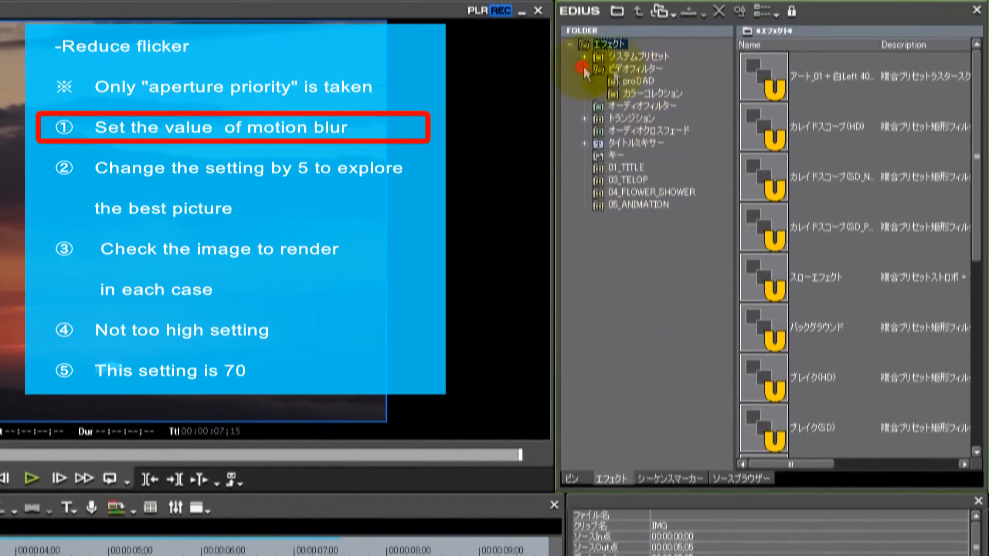
left_click(629, 70)
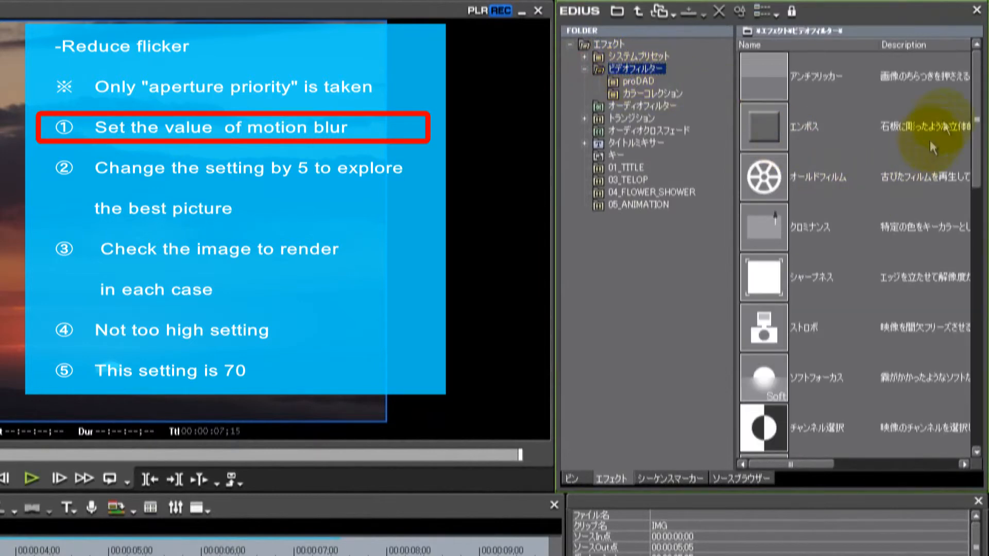
left_click_drag(975, 111, 973, 408)
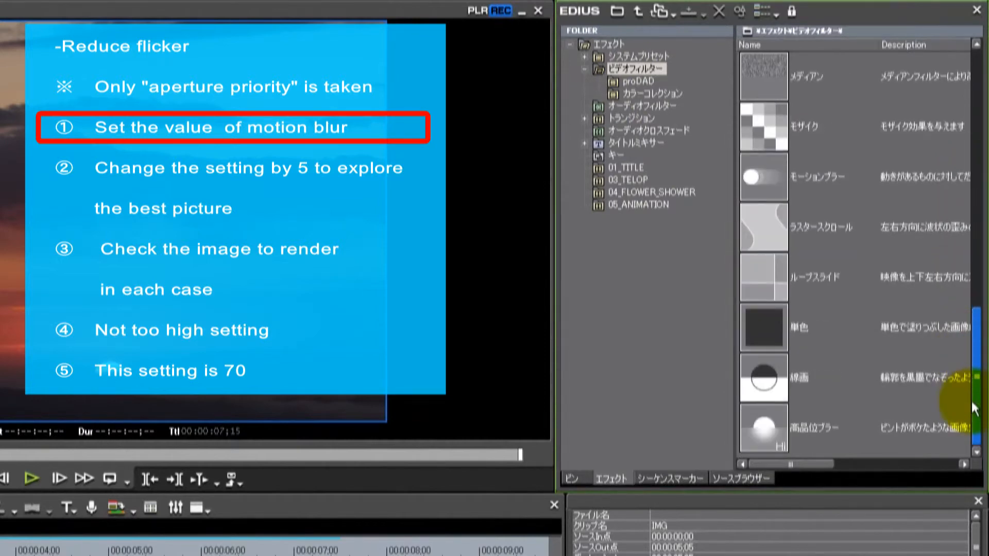
left_click(754, 177)
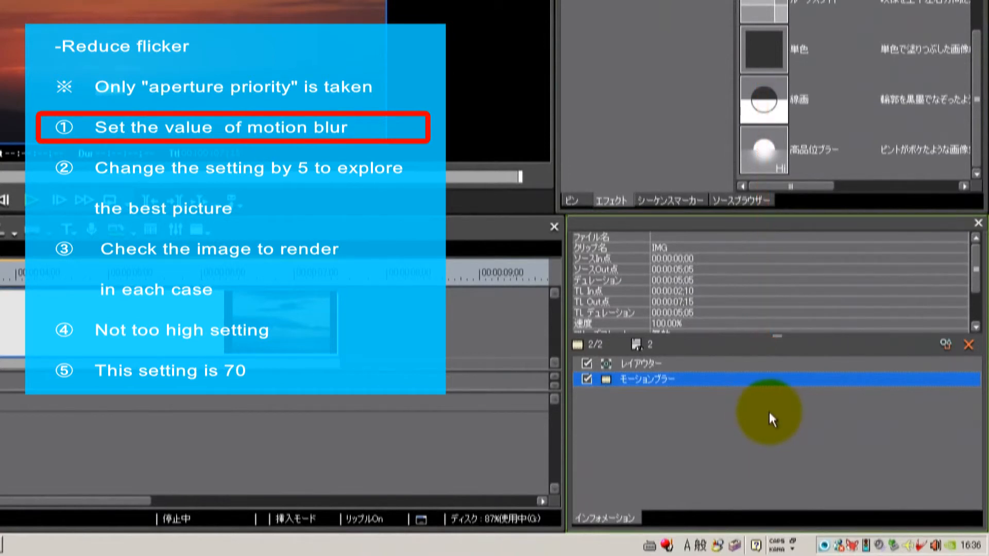
- Set the IMG clip's Motion Blur ratio to 50 and render the clip
double_click(712, 382)
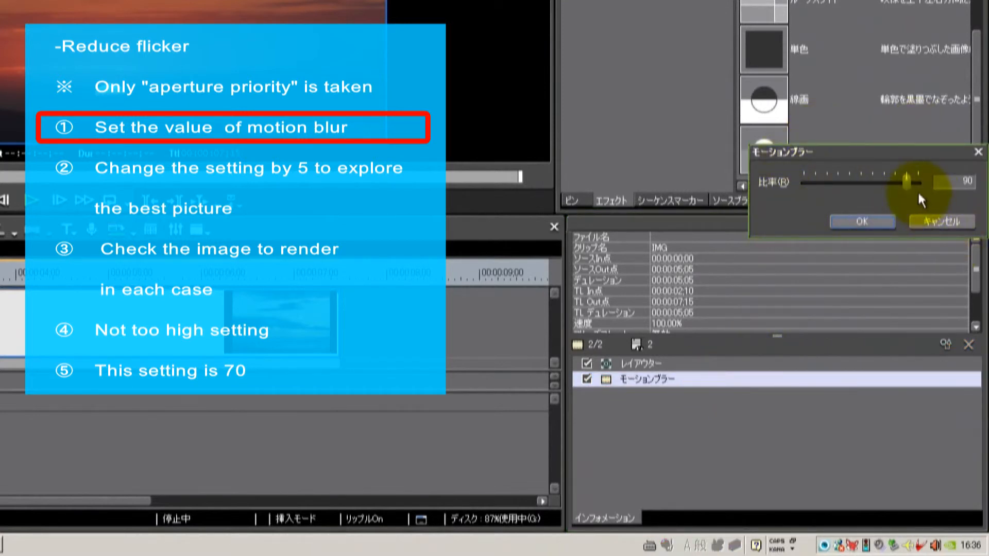
left_click_drag(903, 185, 859, 187)
left_click(865, 221)
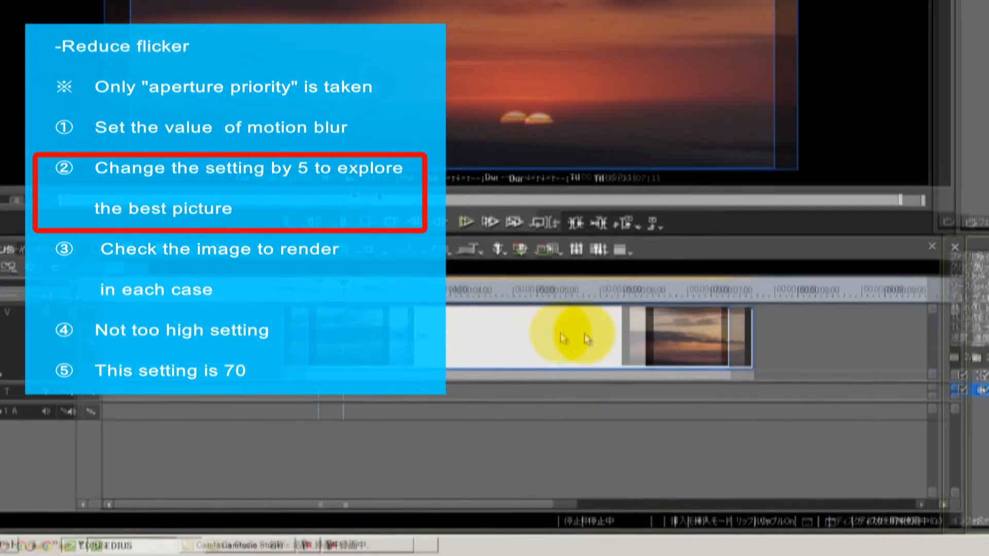
right_click(575, 341)
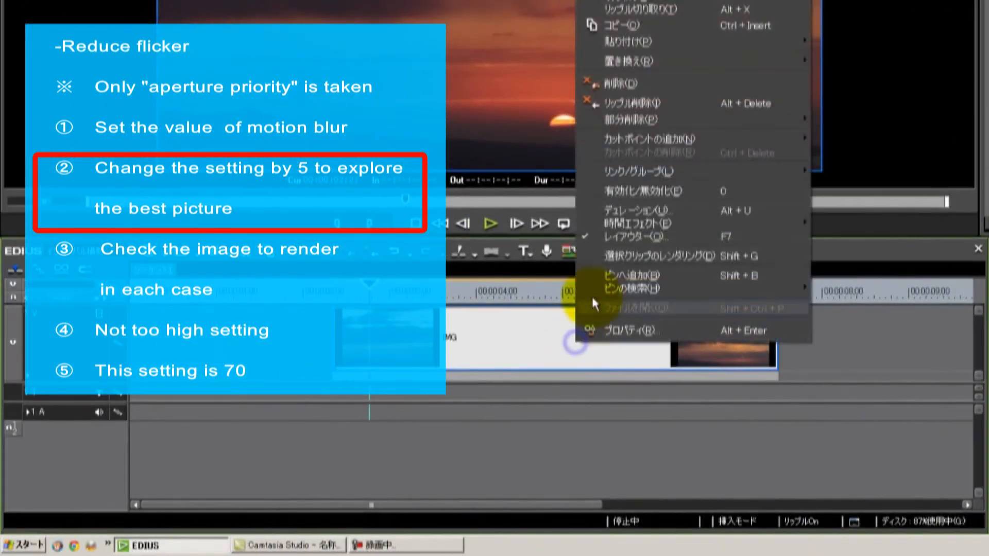
left_click(698, 256)
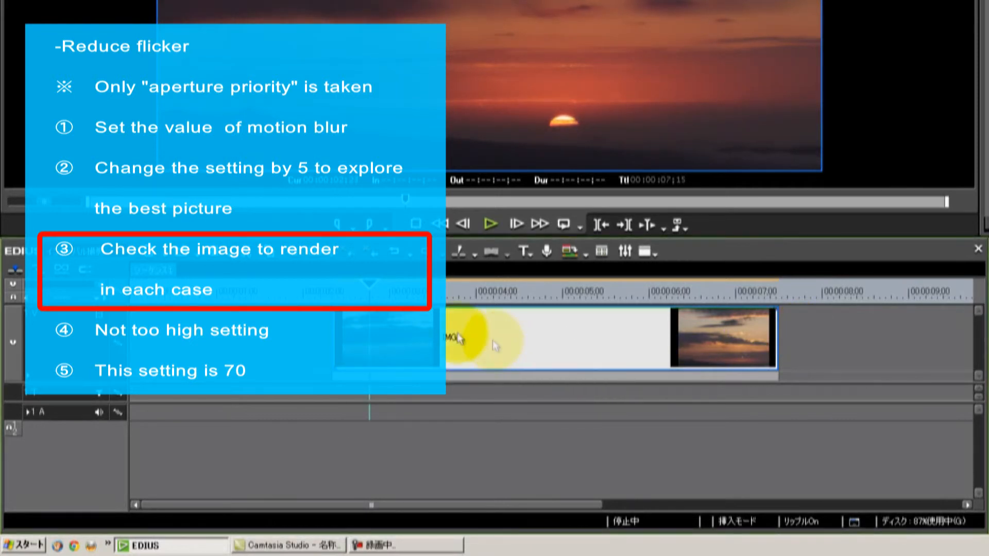
- Preview the rendered IMG clip from its start, including full screen, and move the playhead back to about 00:00:05;22
left_click(331, 291)
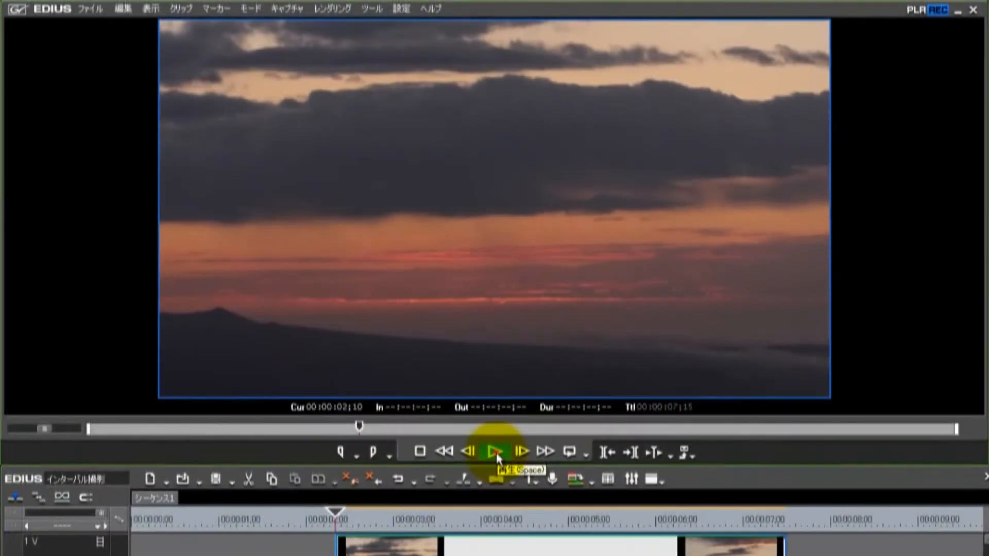
left_click(496, 453)
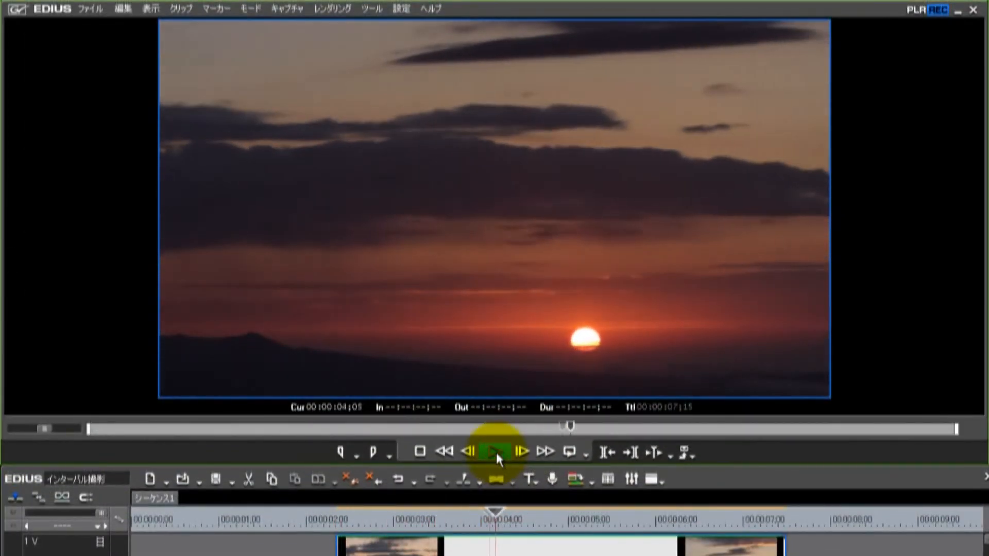
left_click(496, 452)
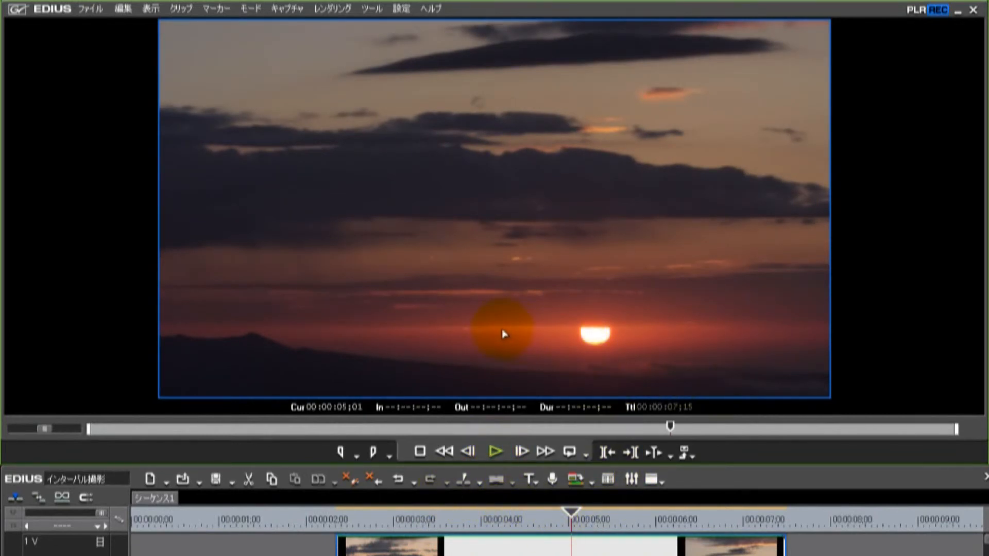
double_click(480, 267)
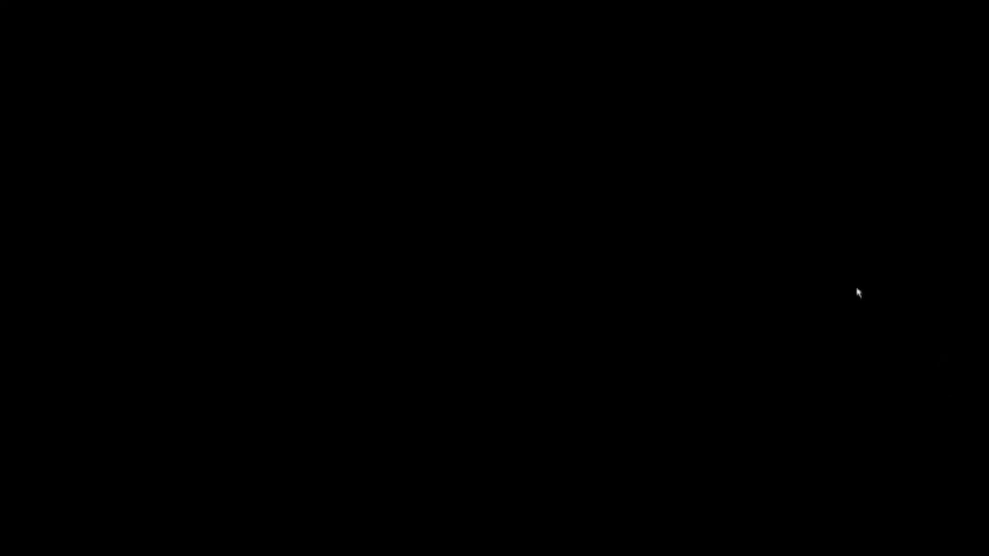
left_click(800, 276)
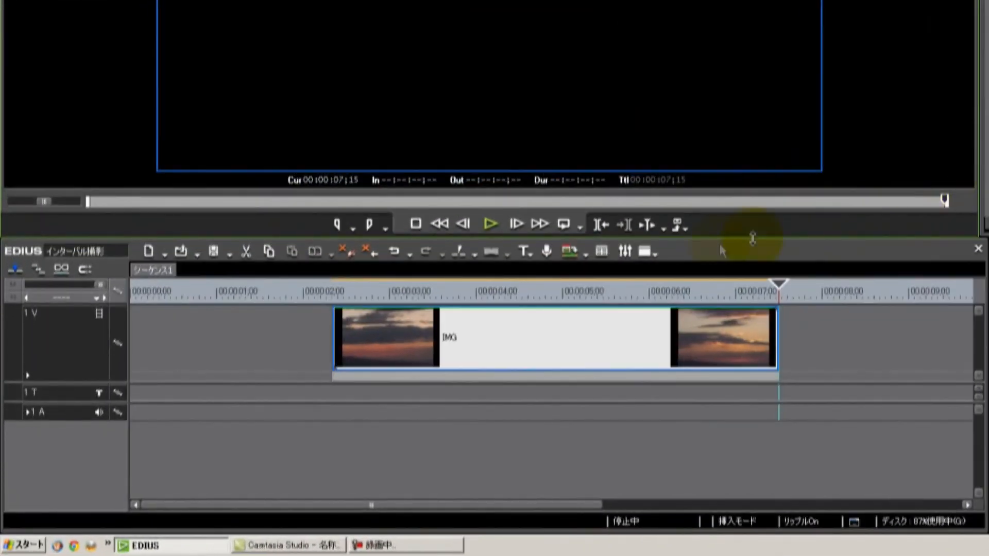
left_click(626, 300)
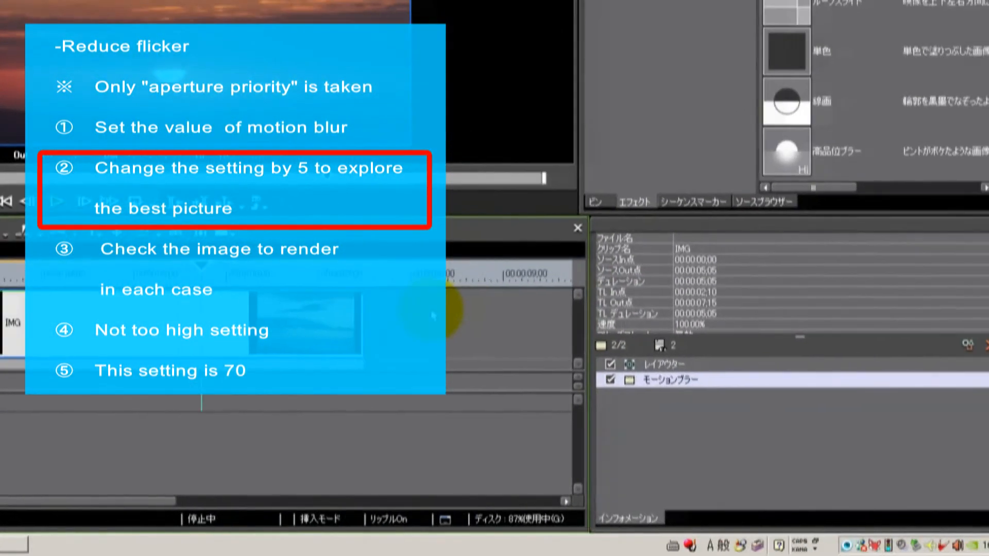
- Set the Motion Blur ratio of the IMG clip to 55 and confirm it
double_click(769, 381)
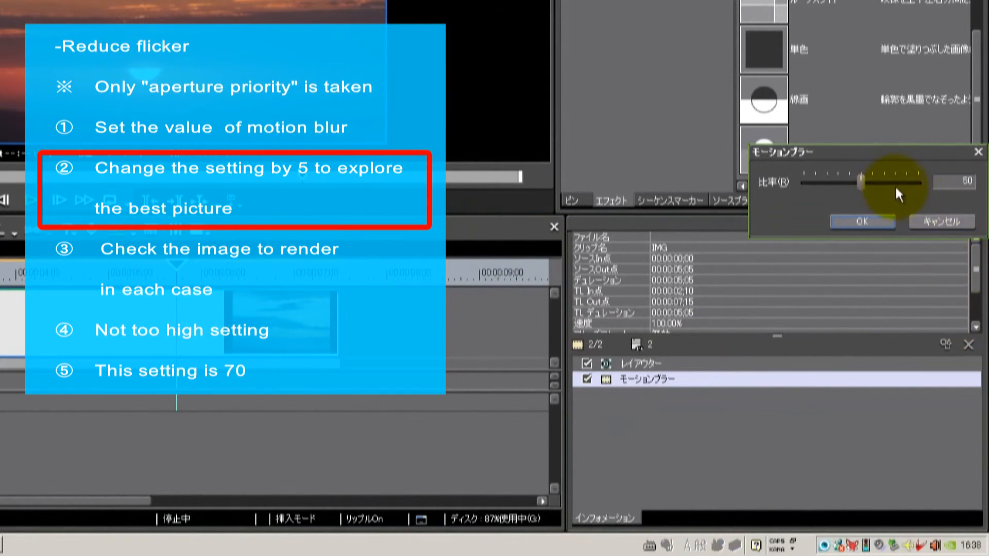
left_click(862, 183)
left_click_drag(863, 184, 868, 187)
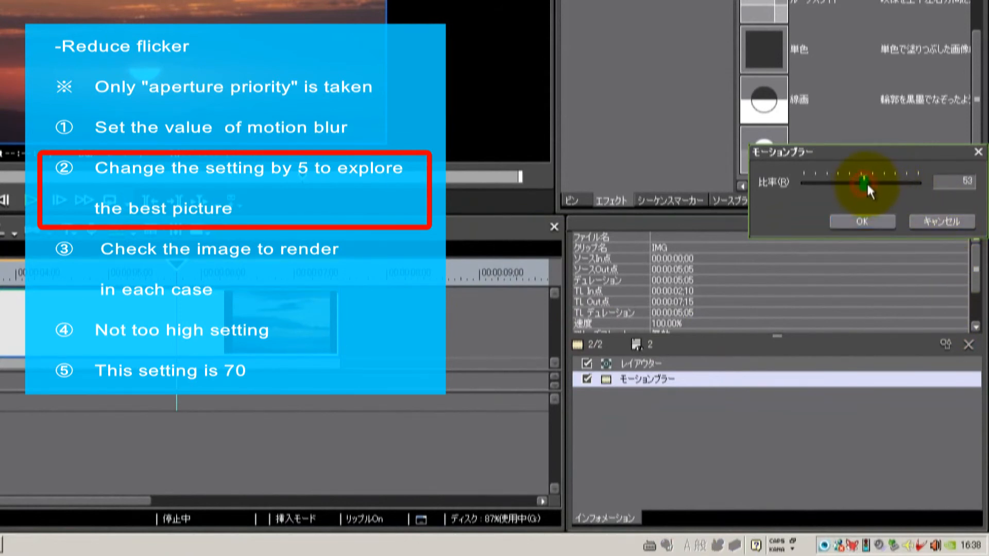
left_click(886, 225)
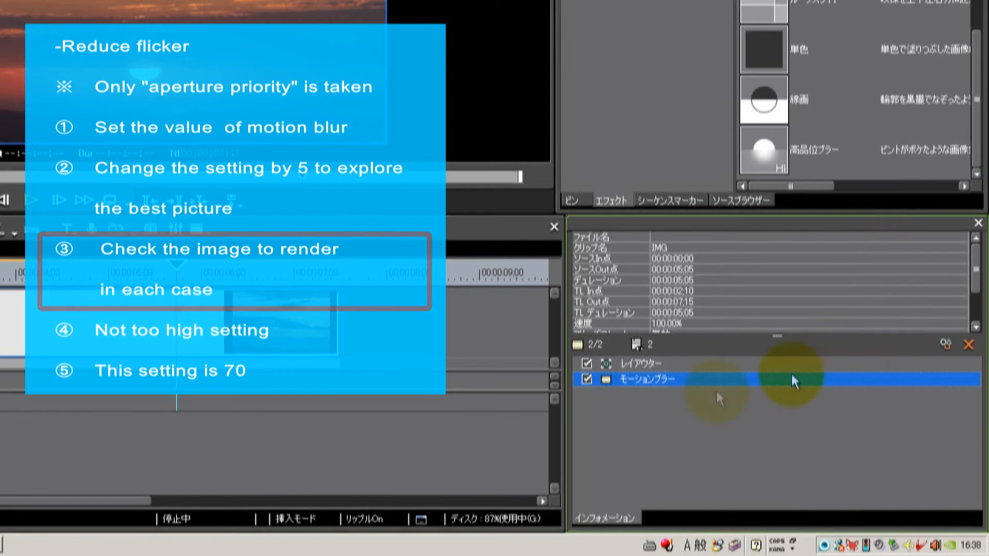
- Raise the Motion Blur ratio of the IMG clip to 70 and confirm the setting
double_click(688, 378)
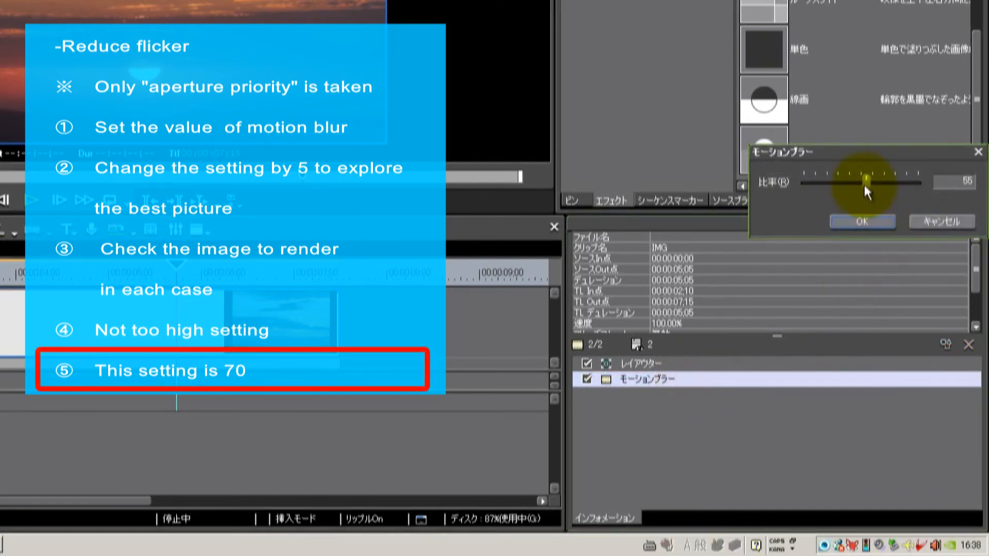
left_click_drag(864, 184, 882, 184)
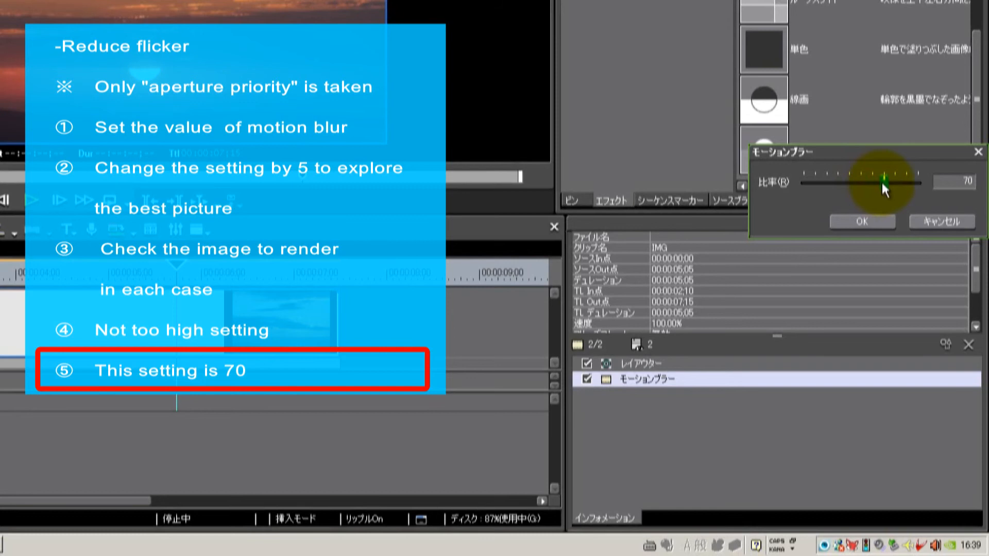
left_click_drag(881, 183, 881, 183)
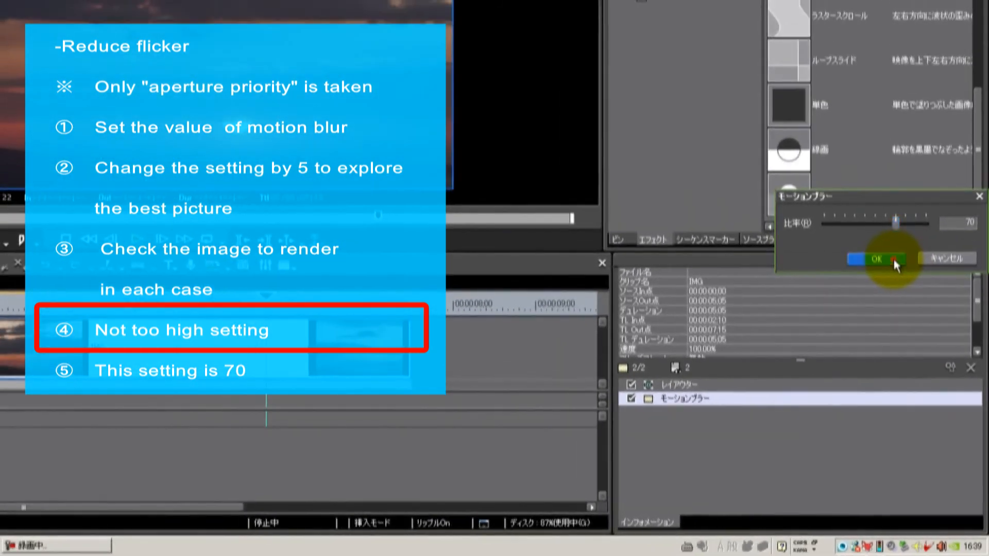
left_click(882, 222)
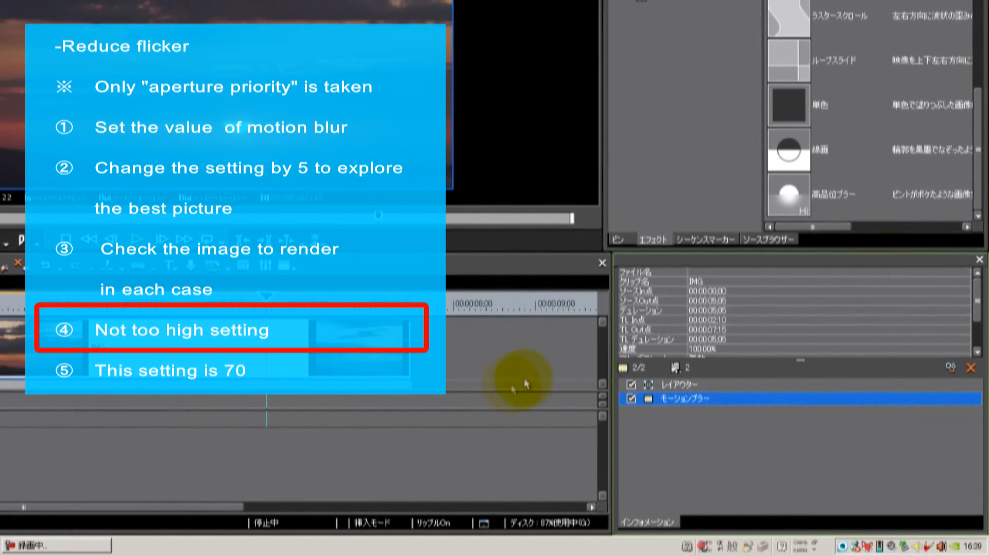
- Render the IMG clip with the new blur setting and move the playhead back near the clip's start
right_click(184, 356)
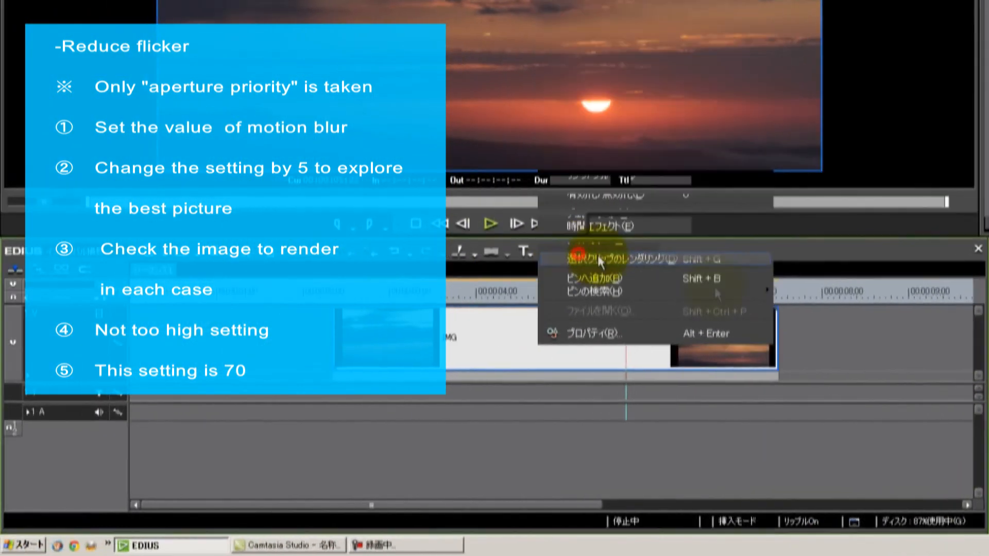
left_click(239, 273)
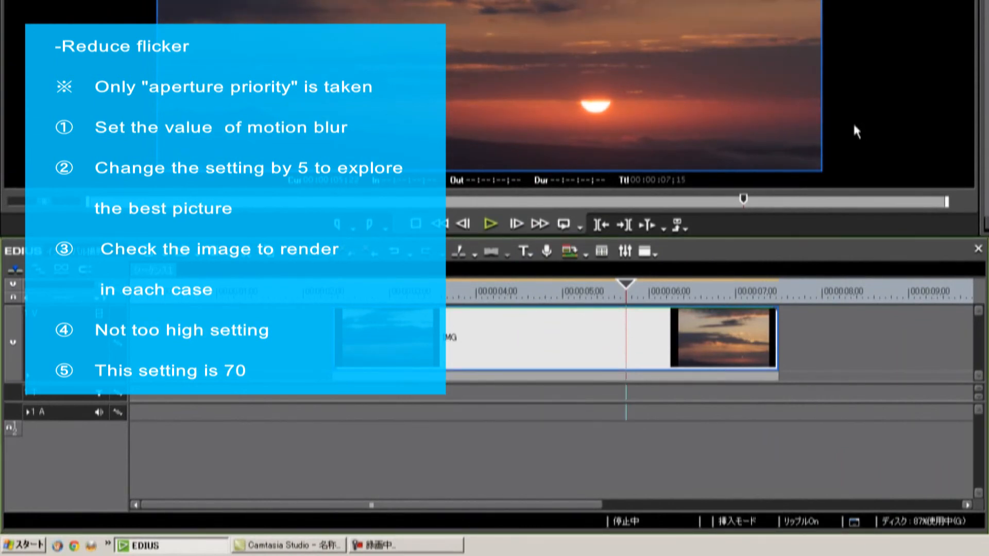
left_click(380, 300)
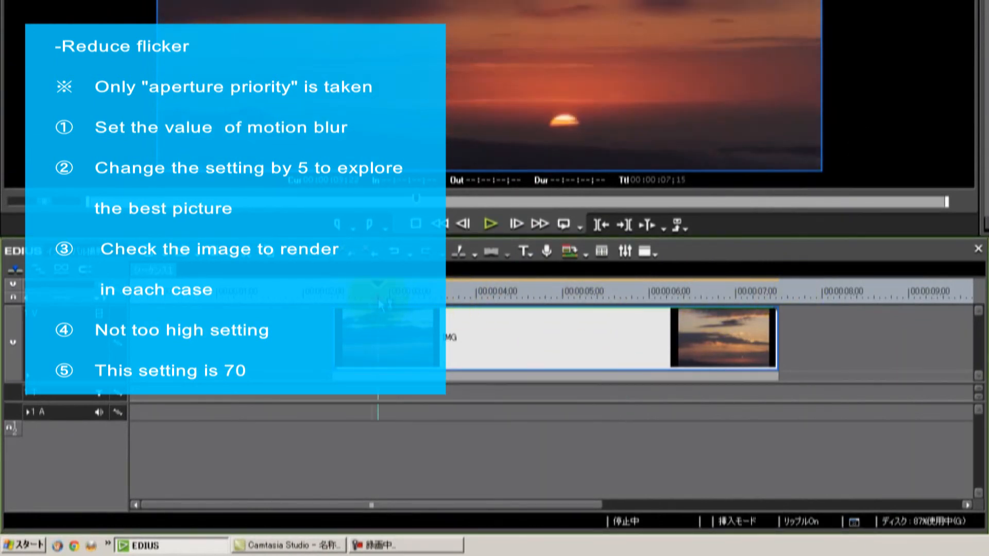